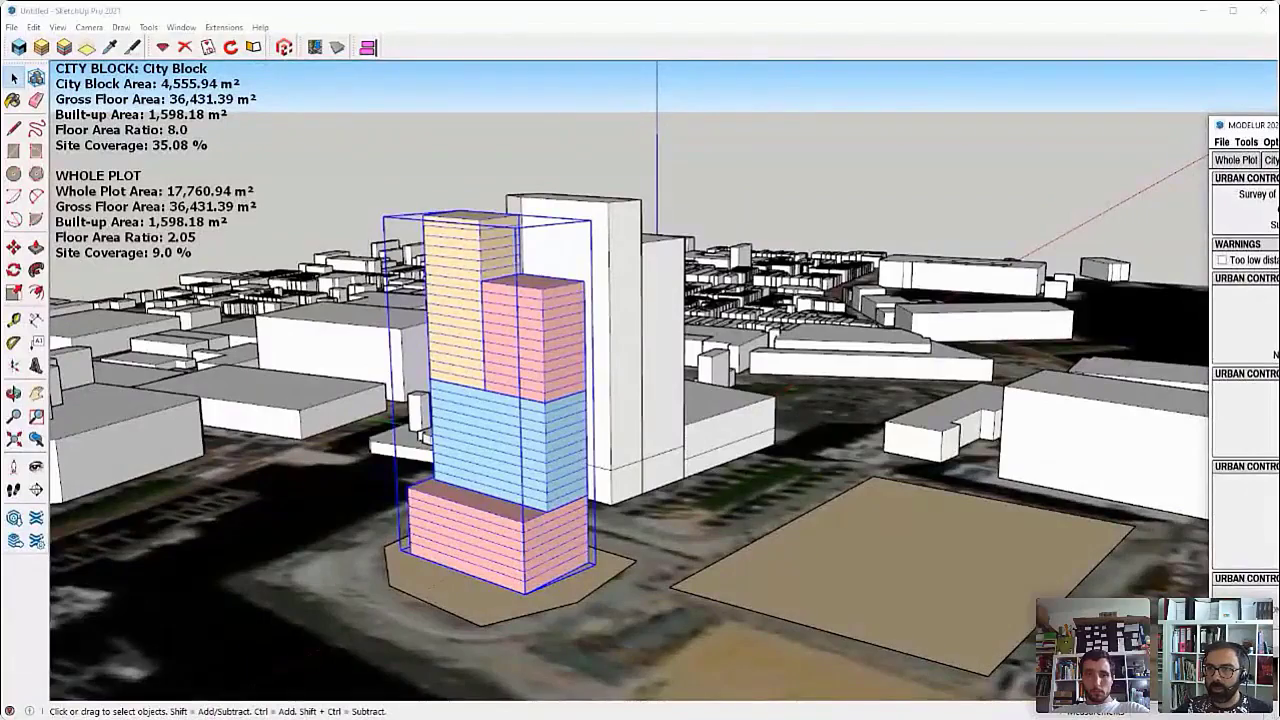
Select the large empty rectangular city block and display its city block parameters.
middle_click_drag(908, 422, 875, 568)
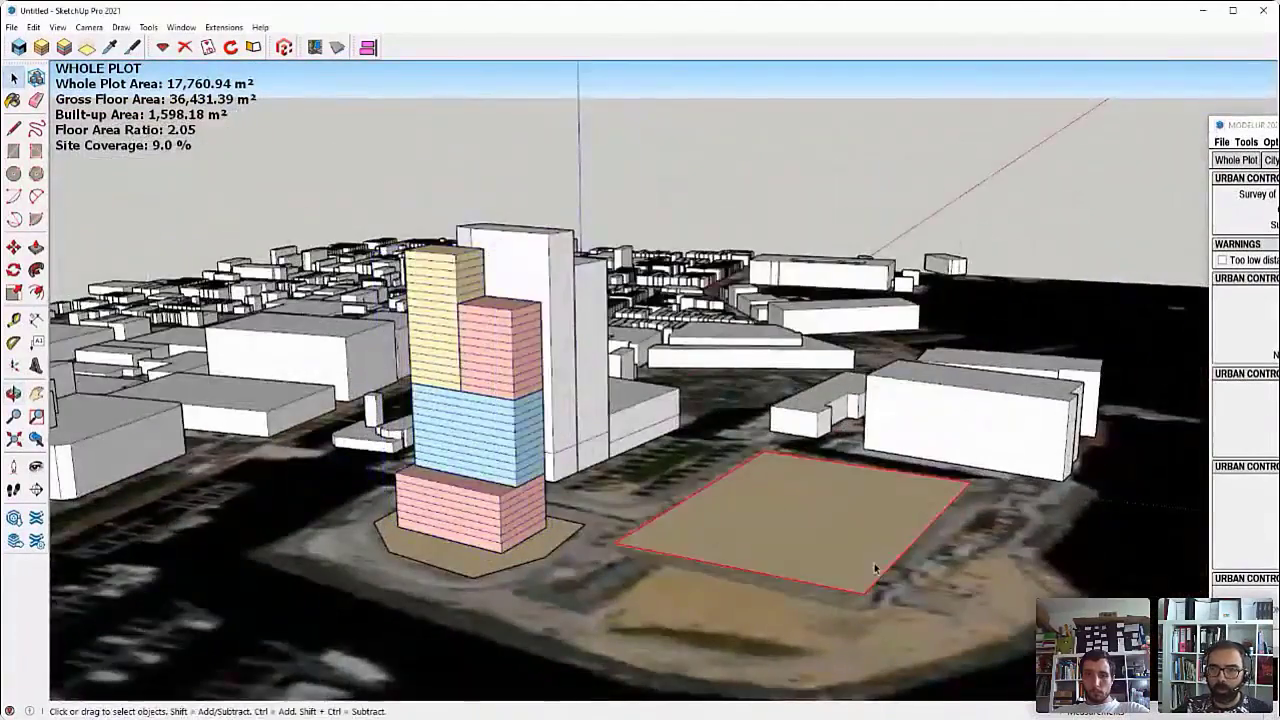
middle_click_drag(806, 480, 735, 545)
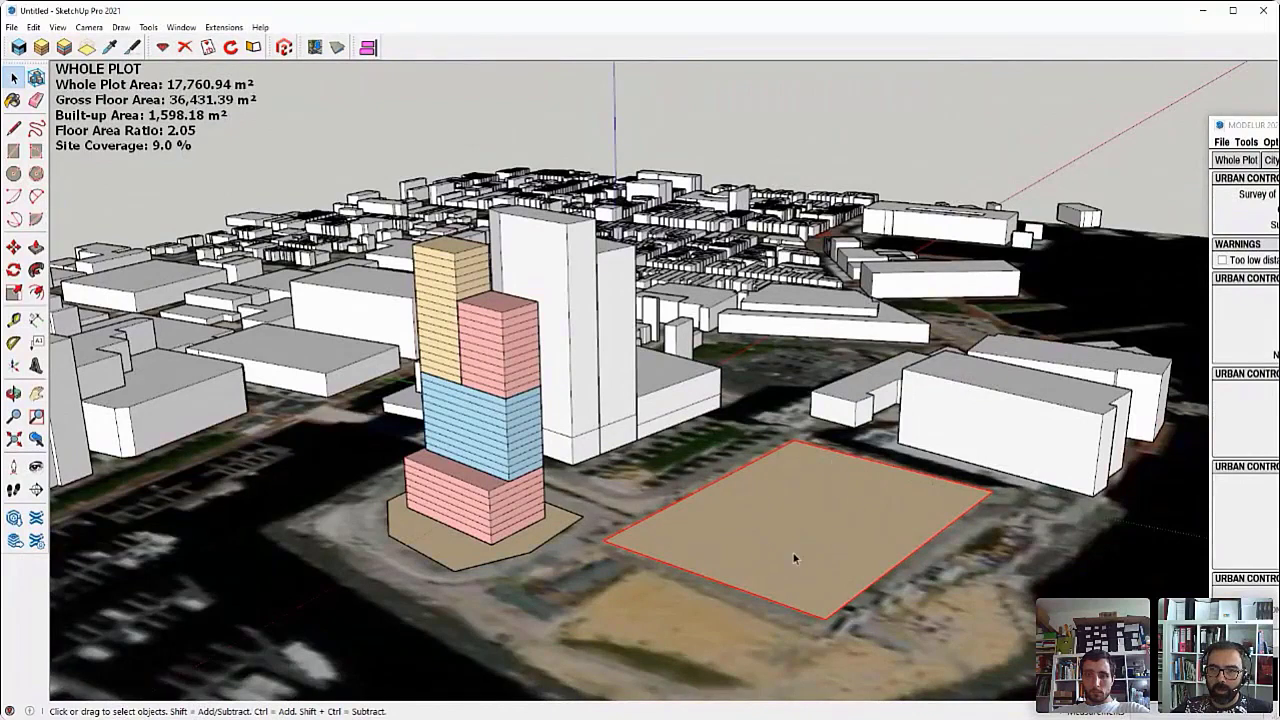
left_click(909, 494)
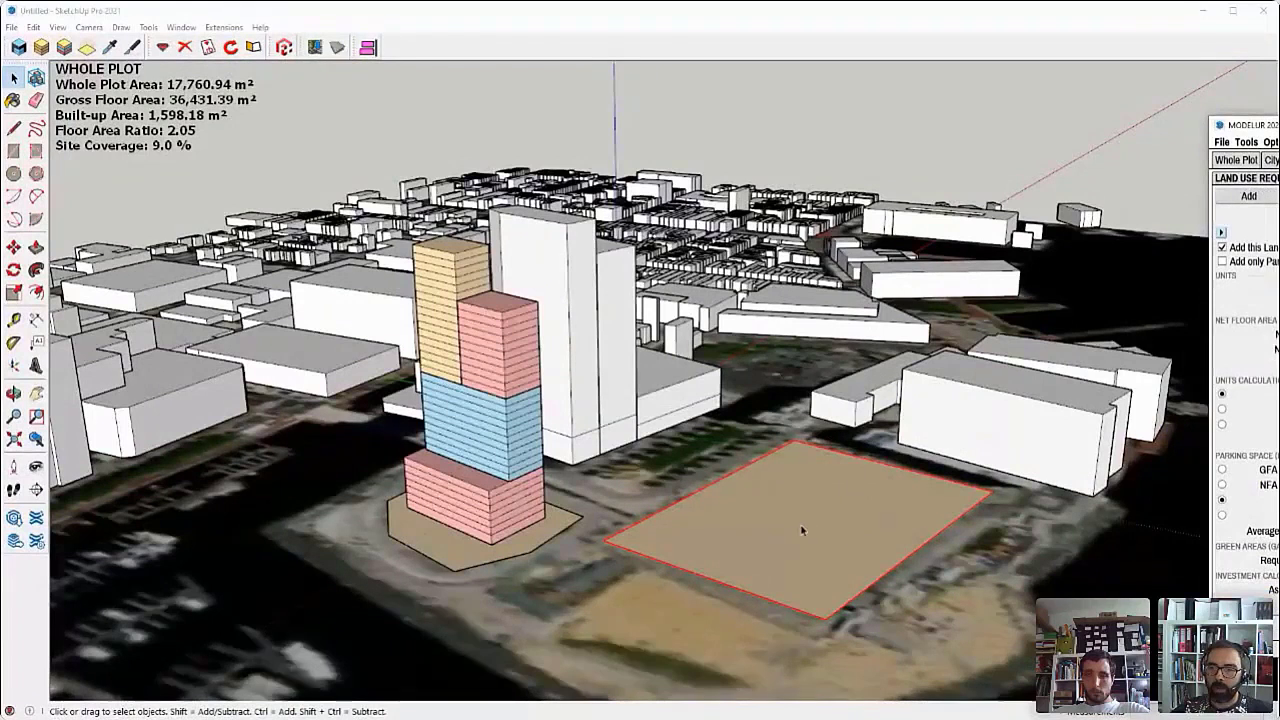
left_click(1270, 160)
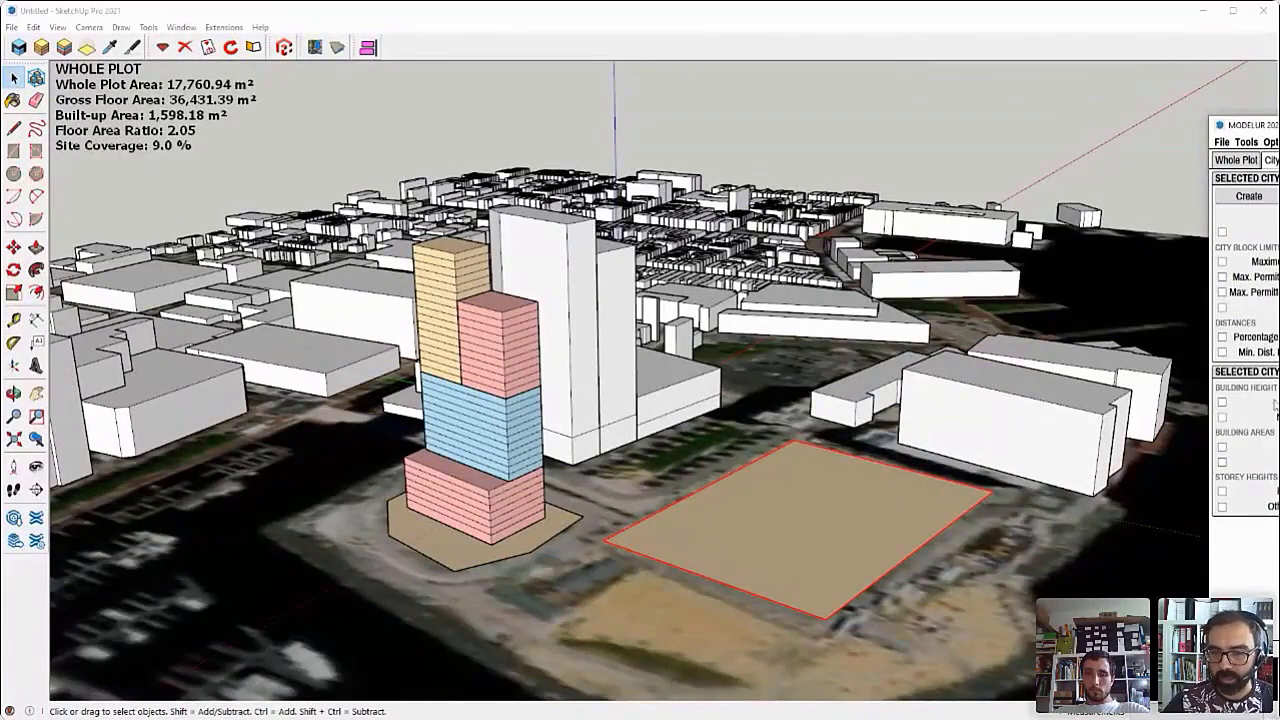
Measure the height of the white building beside the empty block with the Line tool, without keeping a line.
middle_click_drag(954, 437, 843, 454)
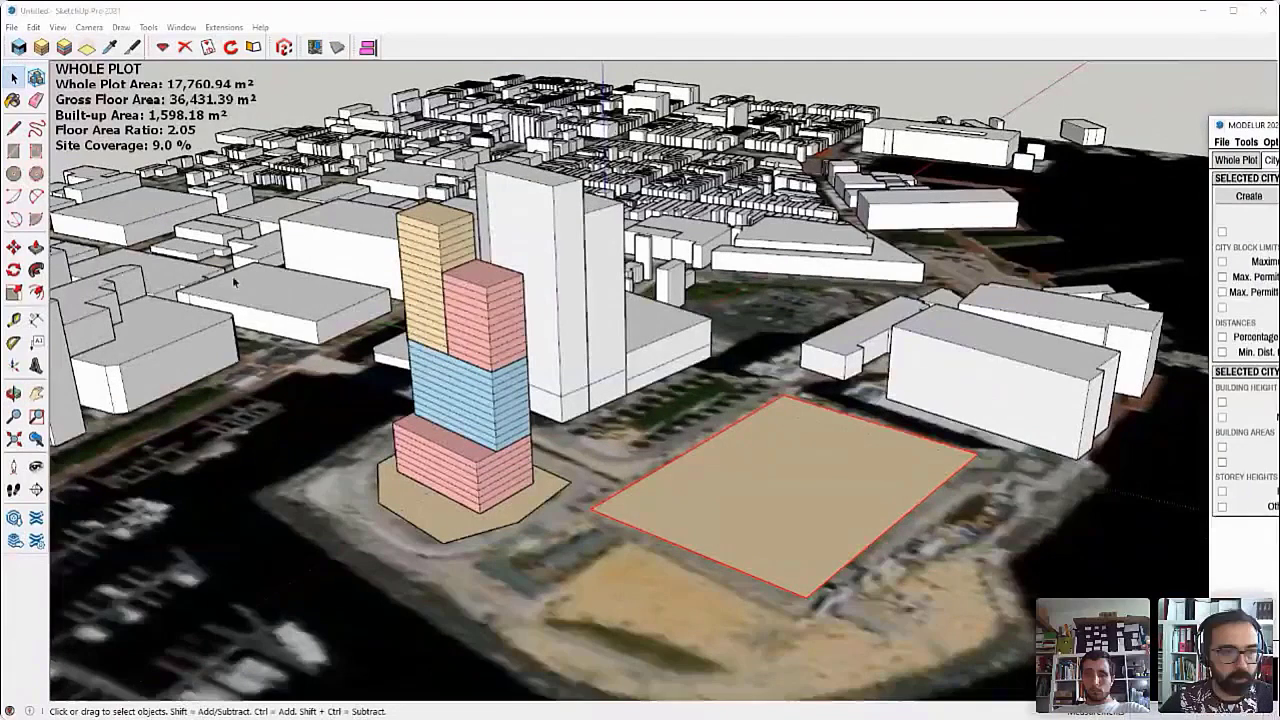
left_click(16, 128)
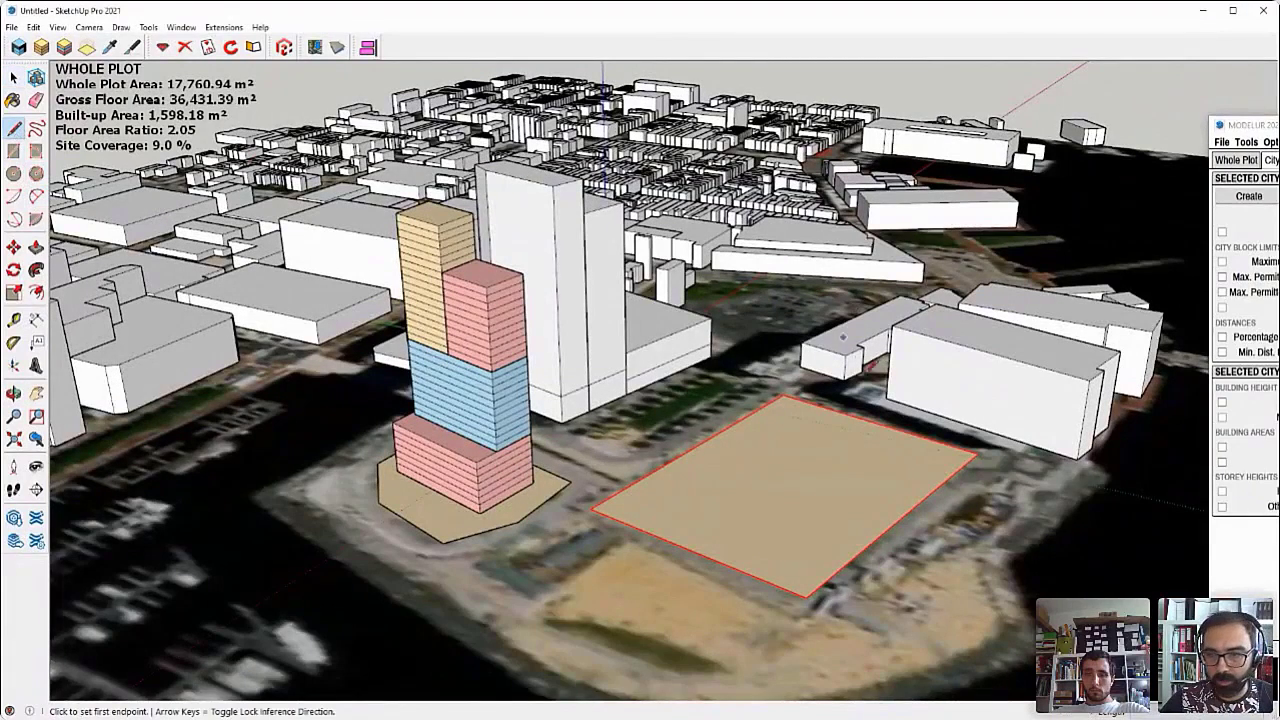
left_click(886, 397)
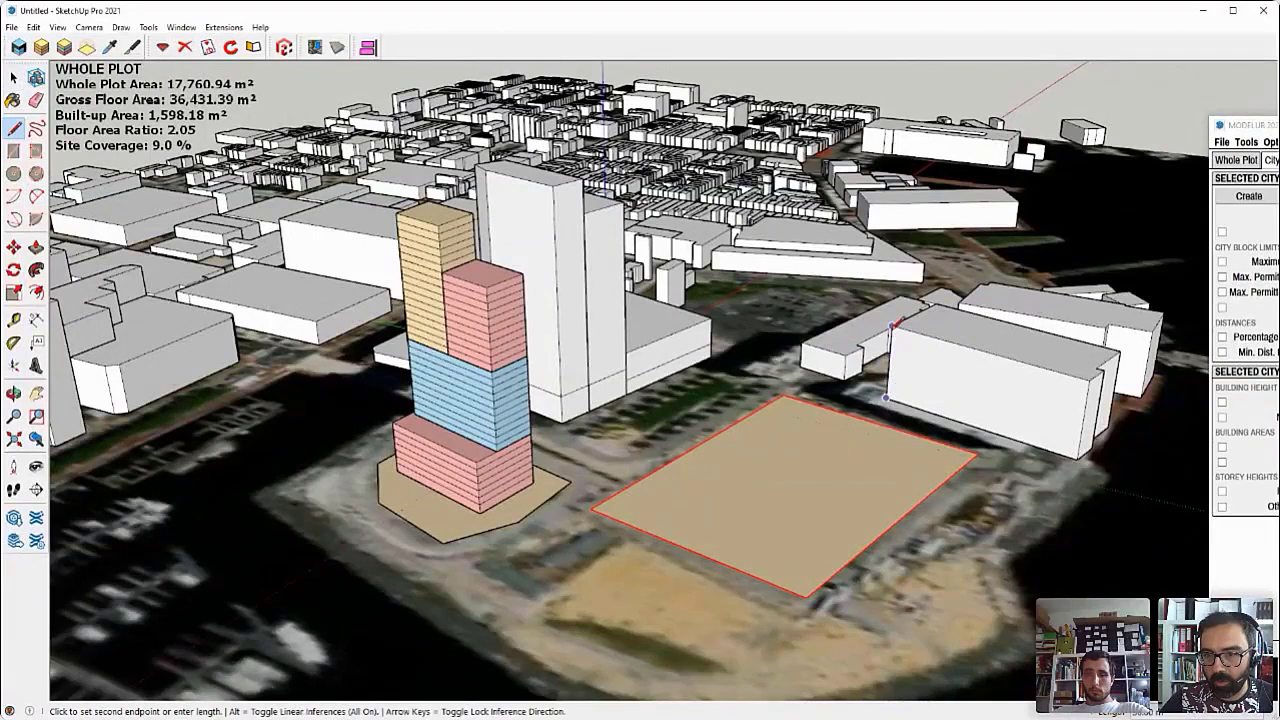
key("Escape")
key("space")
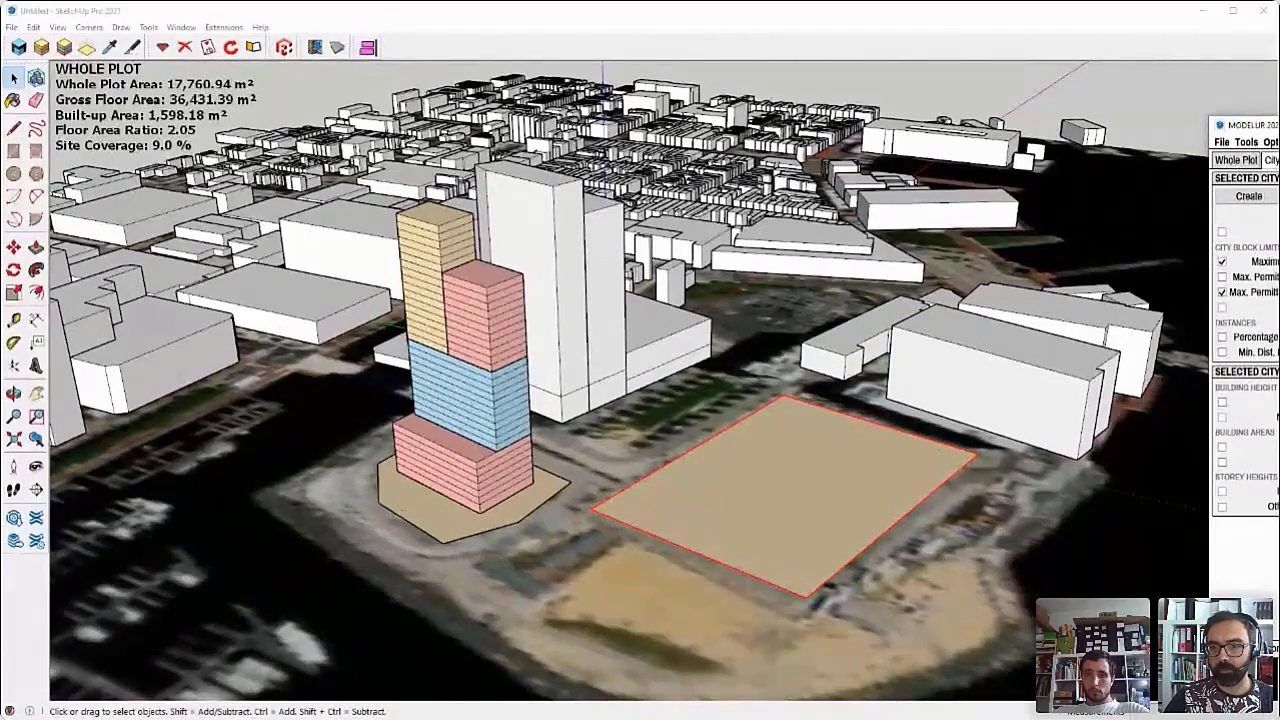
Generate a trial set of buildings on the empty city block within its FAR and height limits, and undo it.
middle_click_drag(800, 468, 705, 470)
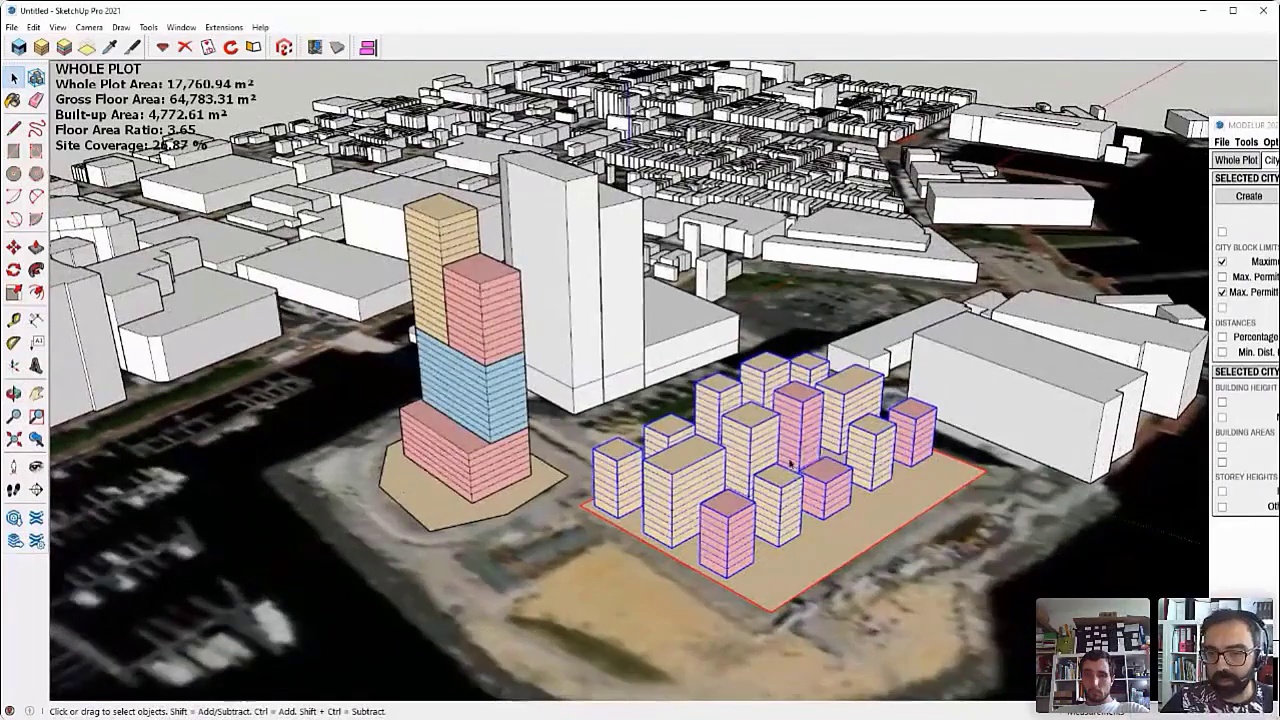
middle_click_drag(790, 466, 853, 516)
key("ctrl+z")
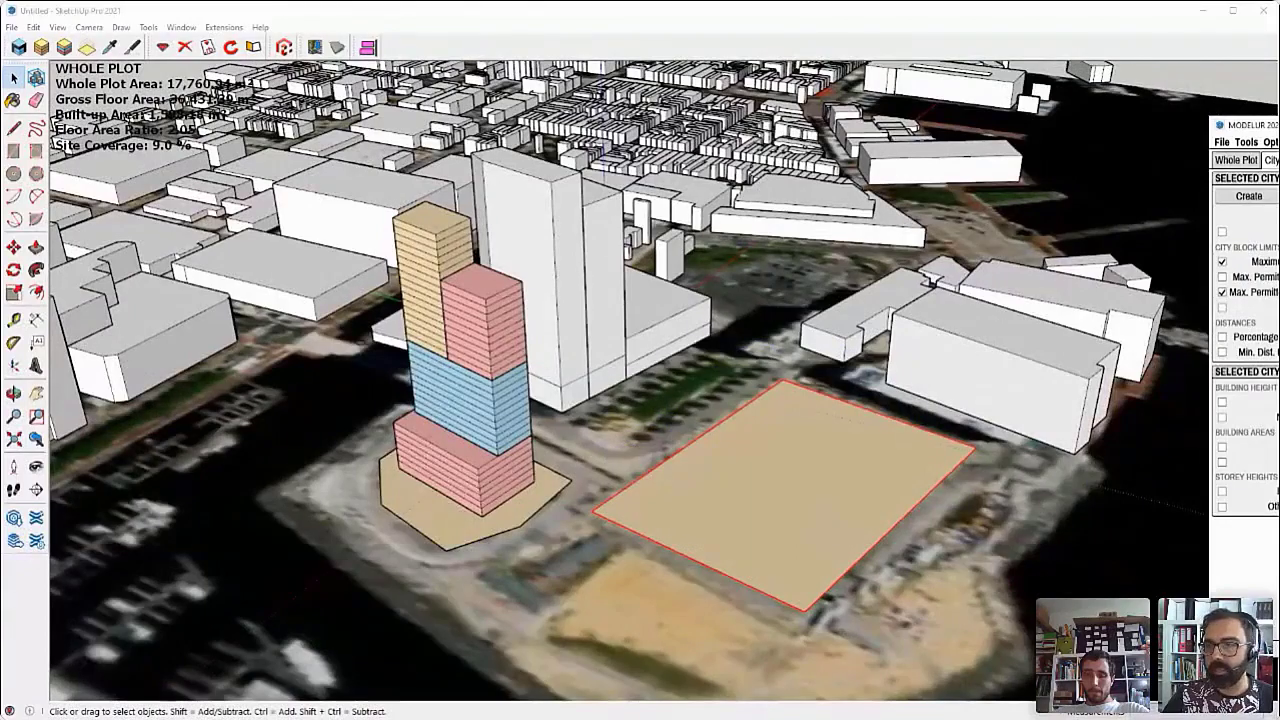
Bring the Modelur window fully into view and generate buildings on the block with maximum FAR 2.50 and maximum height 36 m.
left_click_drag(1275, 125, 1121, 108)
middle_click_drag(805, 345, 692, 293)
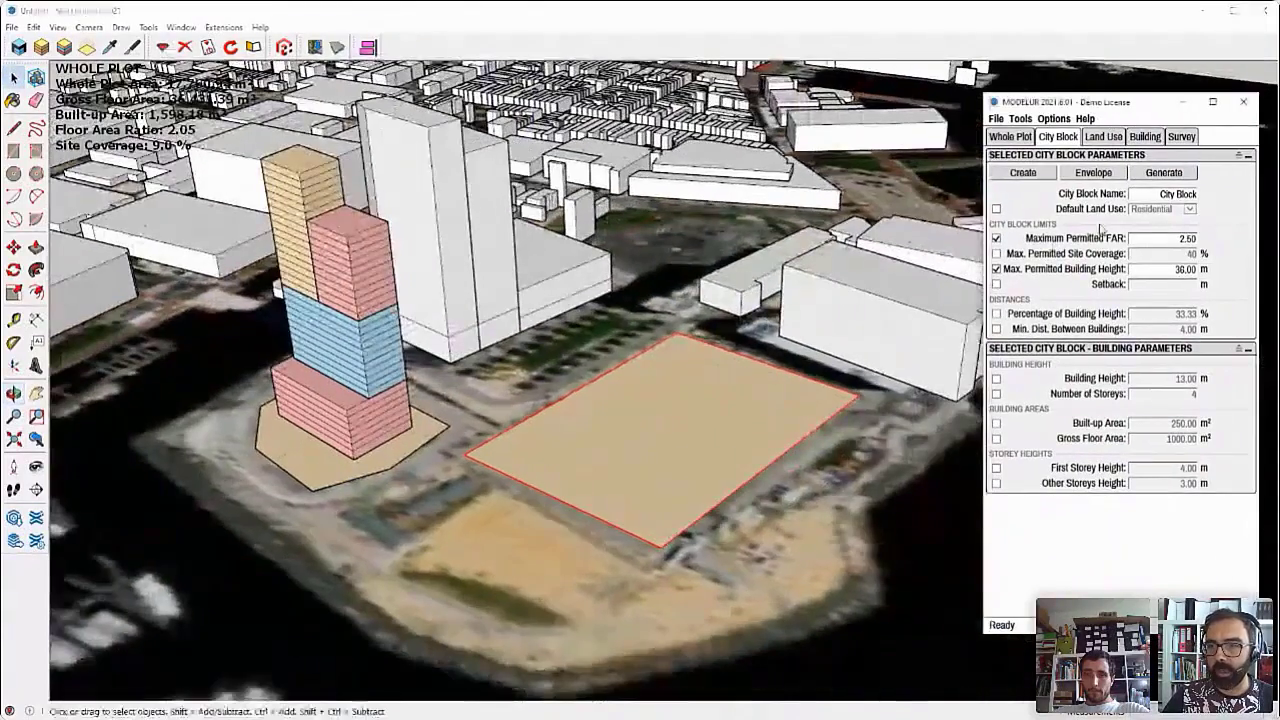
left_click(1156, 174)
Move a pink service building to the block's front corner nearest the multicoloured tower.
middle_click_drag(548, 433, 605, 480)
key("m")
left_click(661, 455)
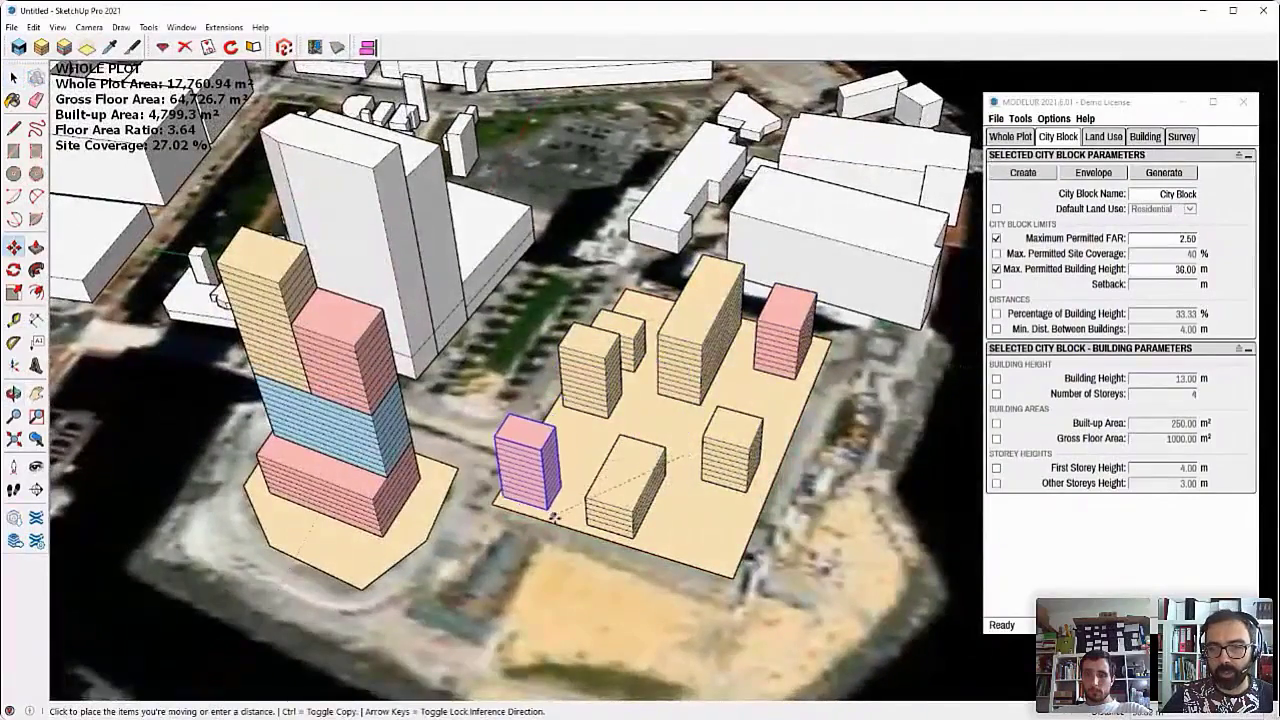
left_click(520, 515)
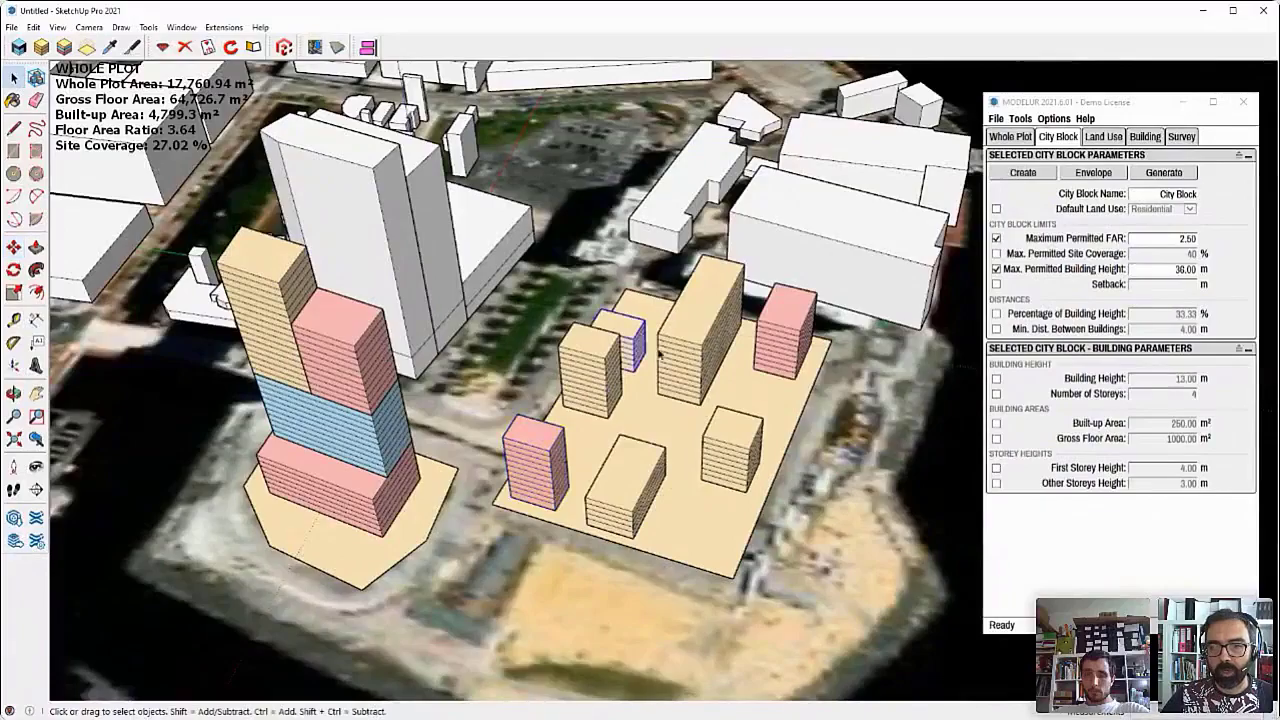
middle_click_drag(632, 346, 605, 247)
key("space")
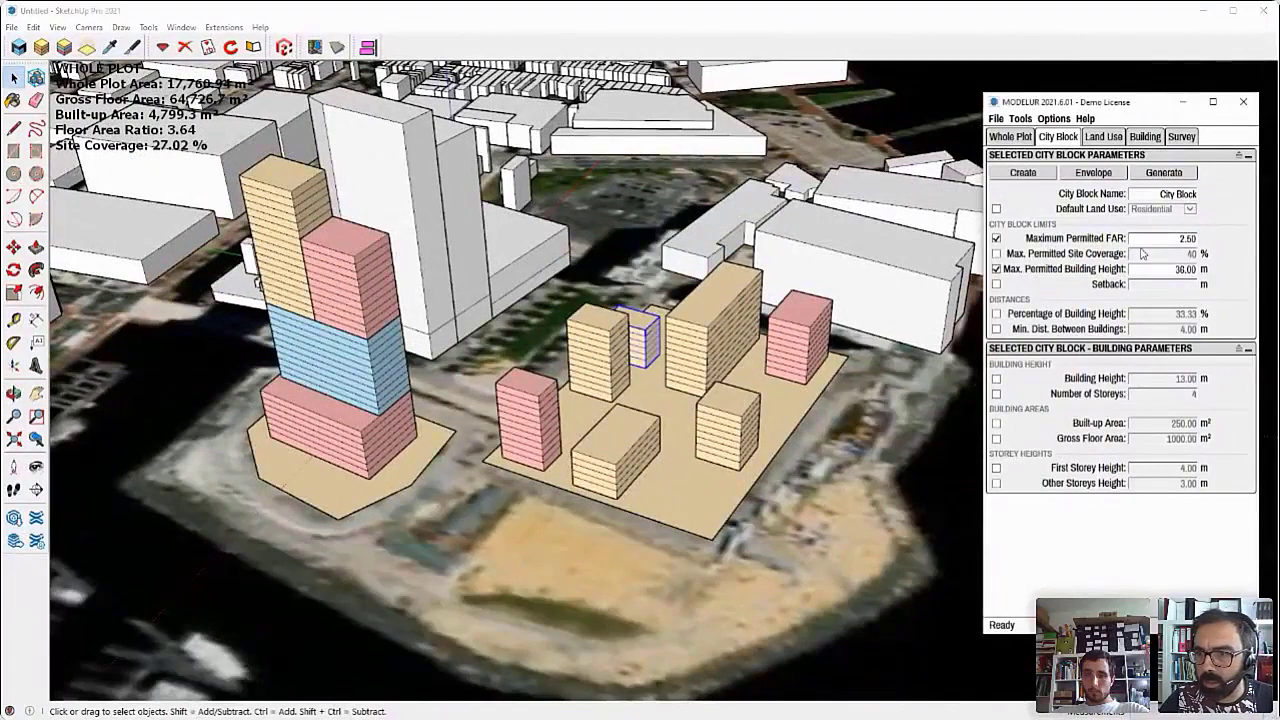
Select the city block, set its on-screen survey to Full, and turn off the on-screen plot area survey.
left_click(738, 494)
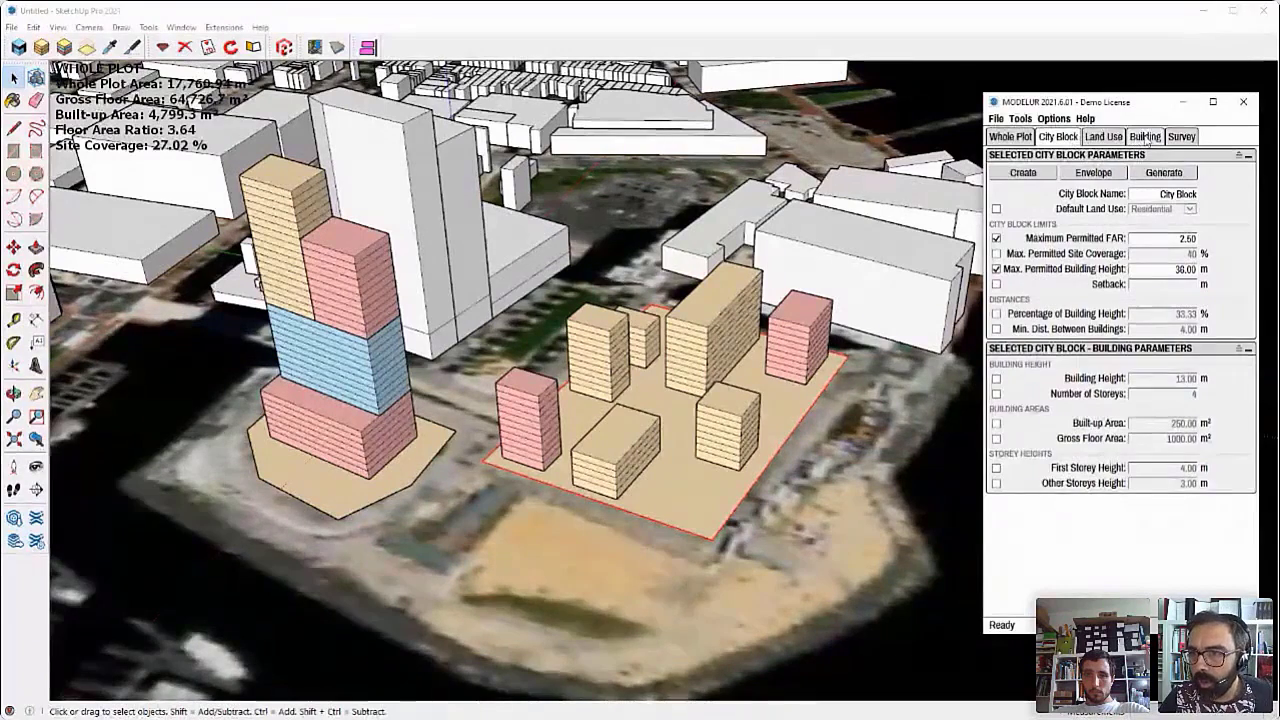
left_click(1179, 137)
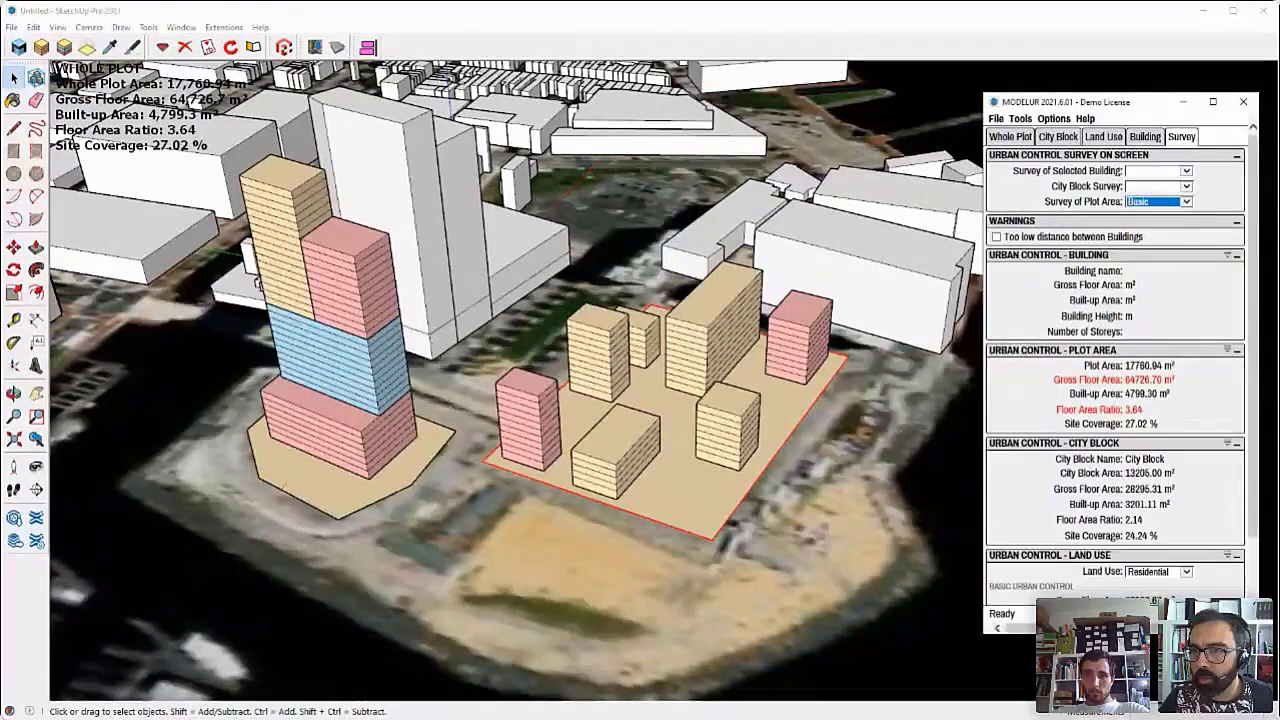
left_click(1140, 188)
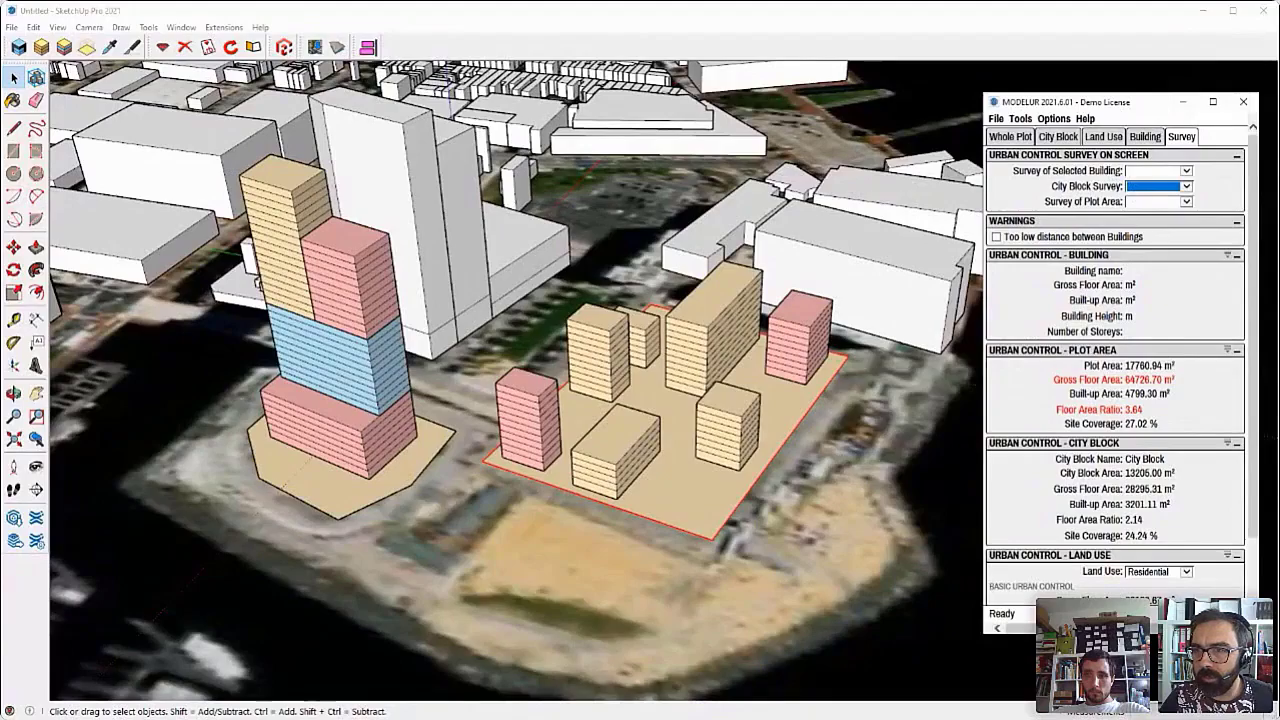
left_click(1140, 228)
middle_click_drag(308, 300, 570, 420)
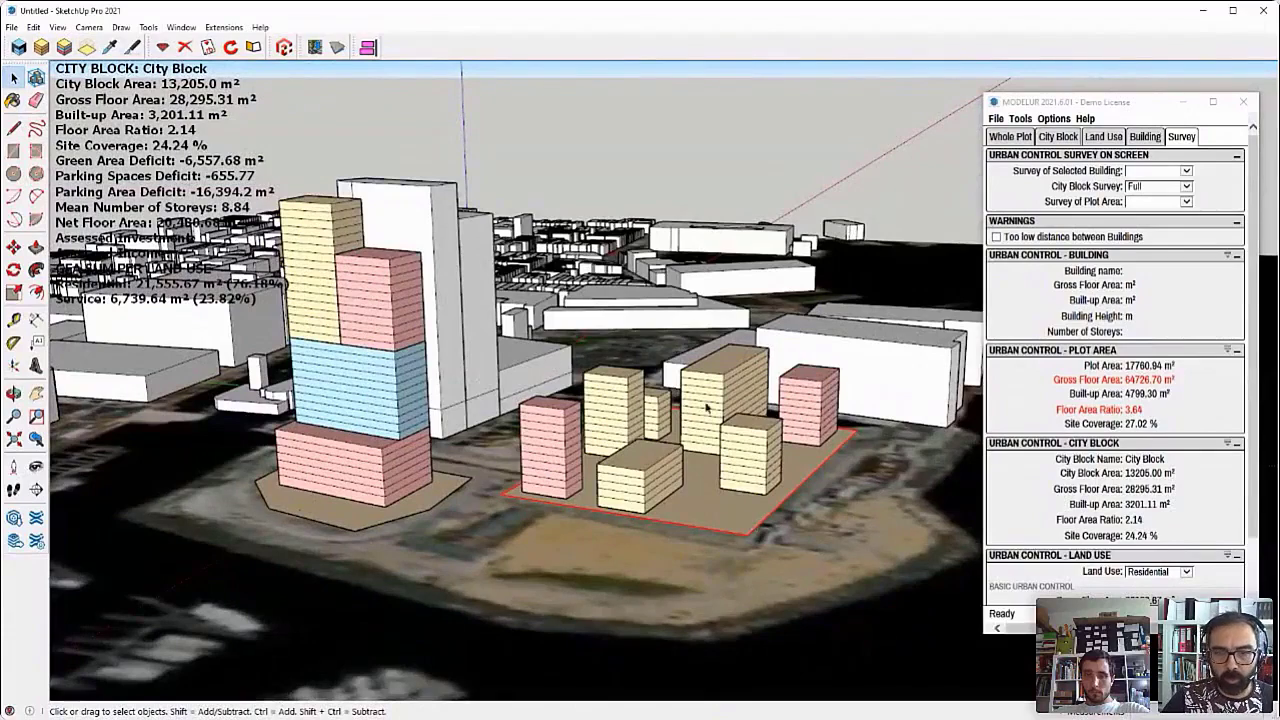
Compare the city block's on-screen survey figures with its Maximum Permitted FAR limit.
middle_click_drag(706, 408, 693, 428)
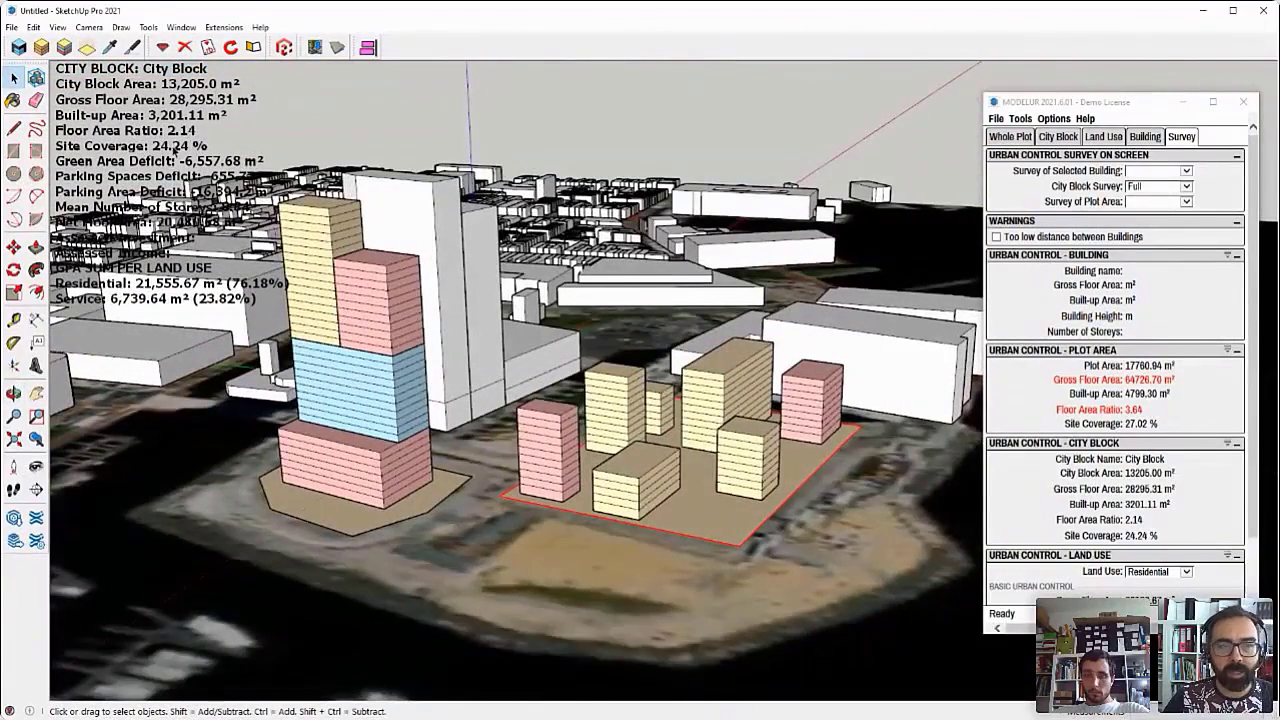
left_click(1050, 218)
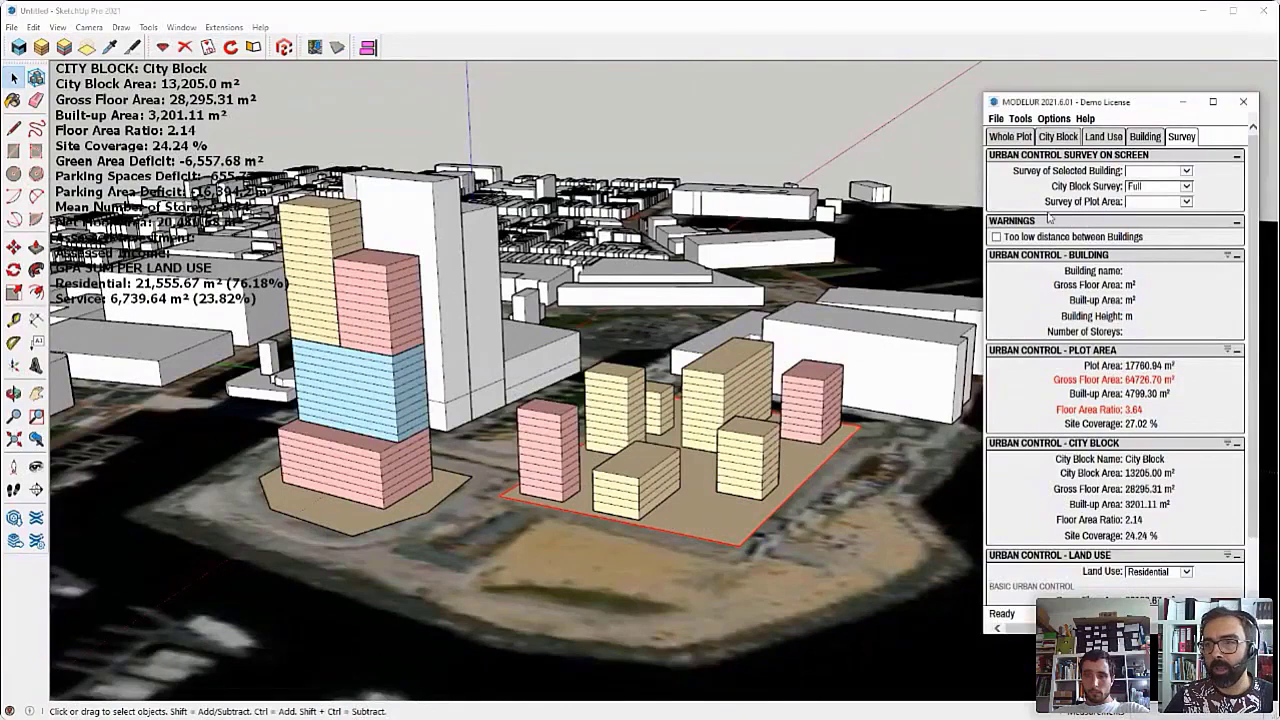
left_click(1062, 142)
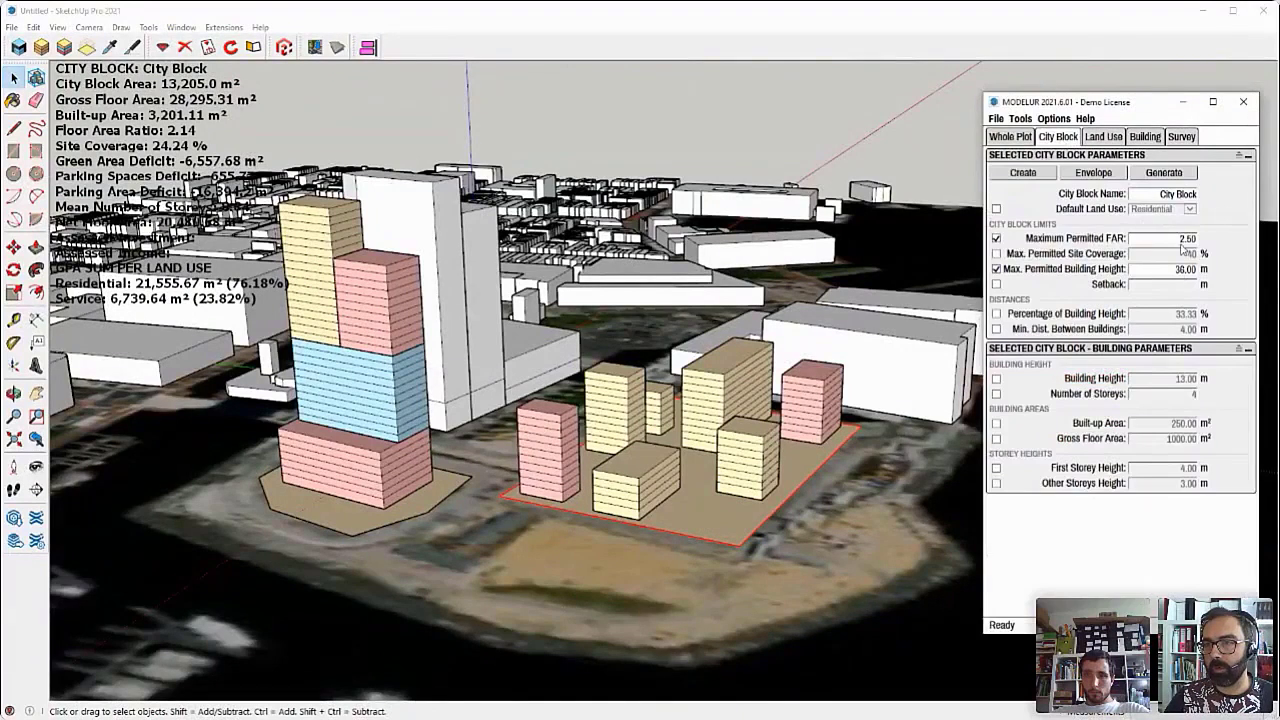
left_click_drag(1156, 238, 1190, 240)
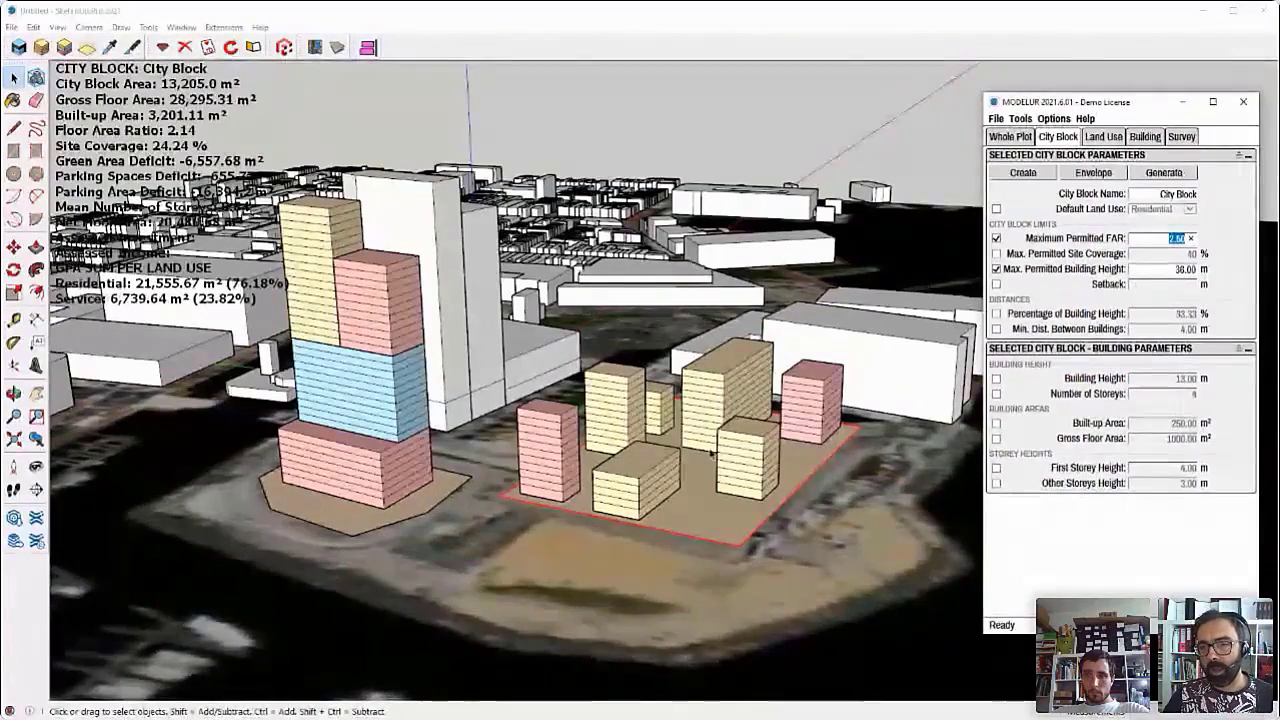
Scale up the footprint of the small low residential building standing between the two taller ones at the block's back.
mouse_move(711, 453)
middle_mouse_down()
mouse_move(680, 466)
mouse_move(611, 450)
mouse_move(657, 366)
middle_mouse_up()
key("s")
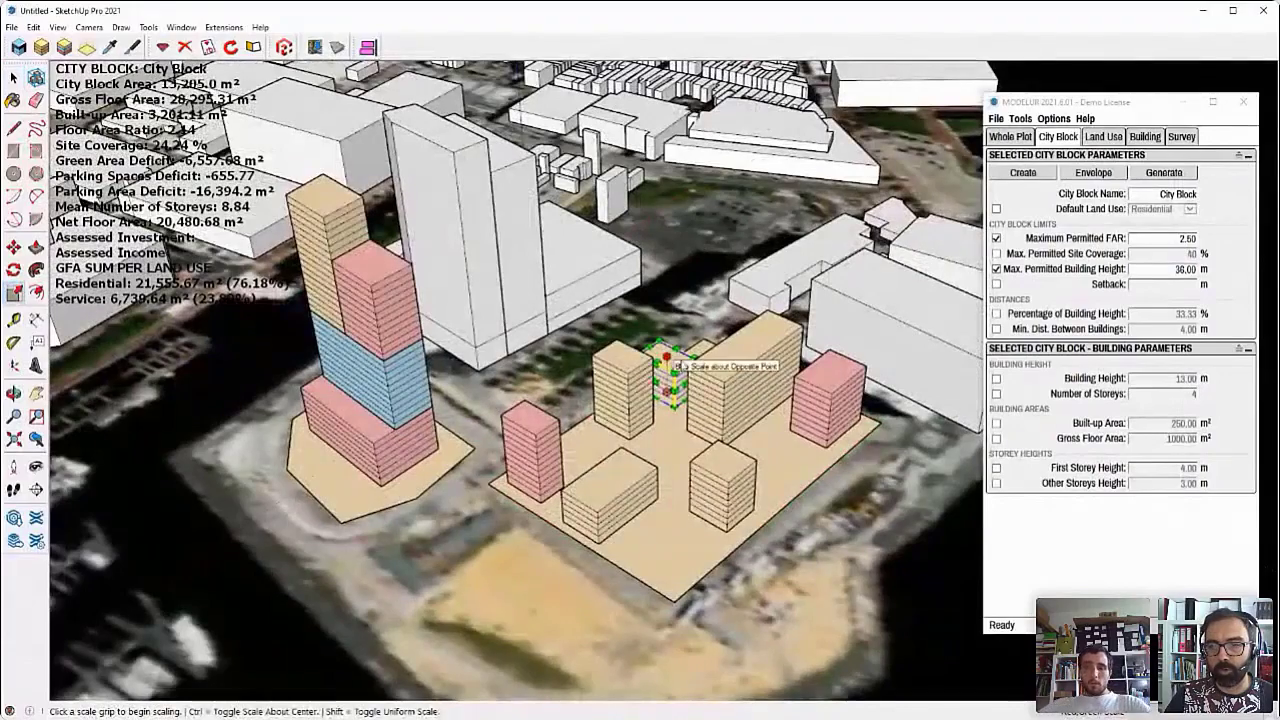
scroll(680, 366, "up", 4)
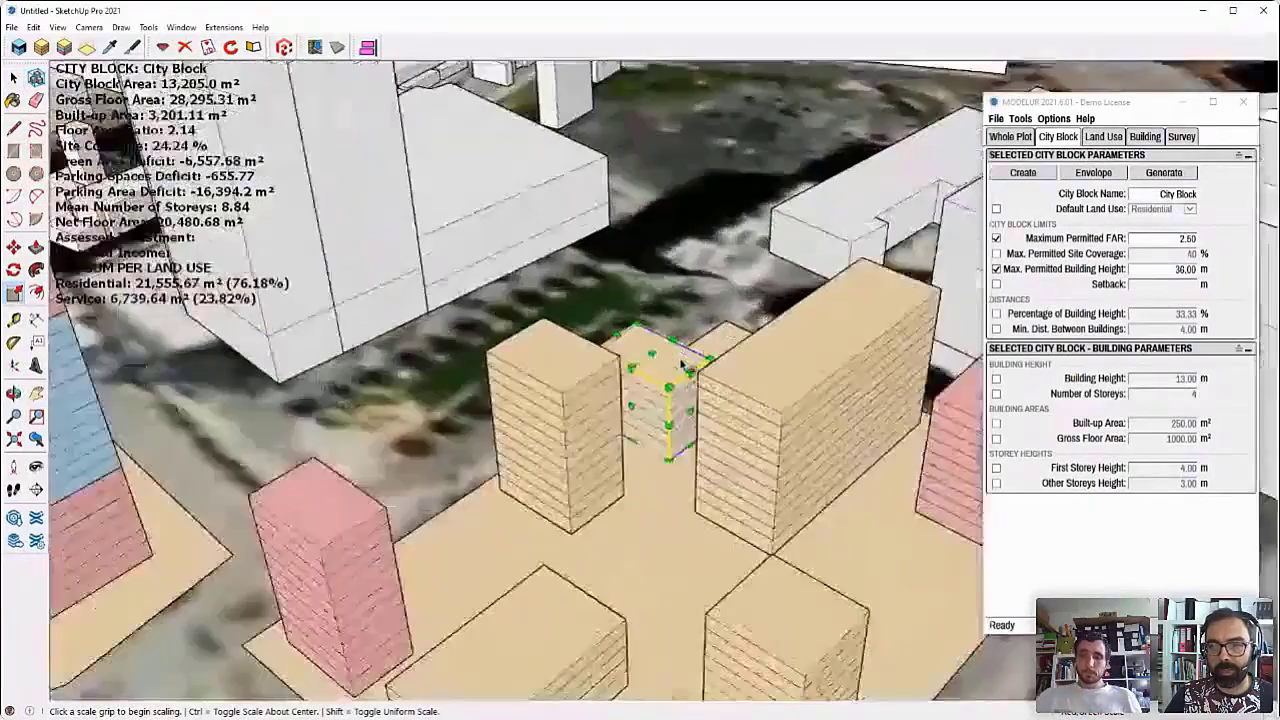
scroll(683, 366, "up", 2)
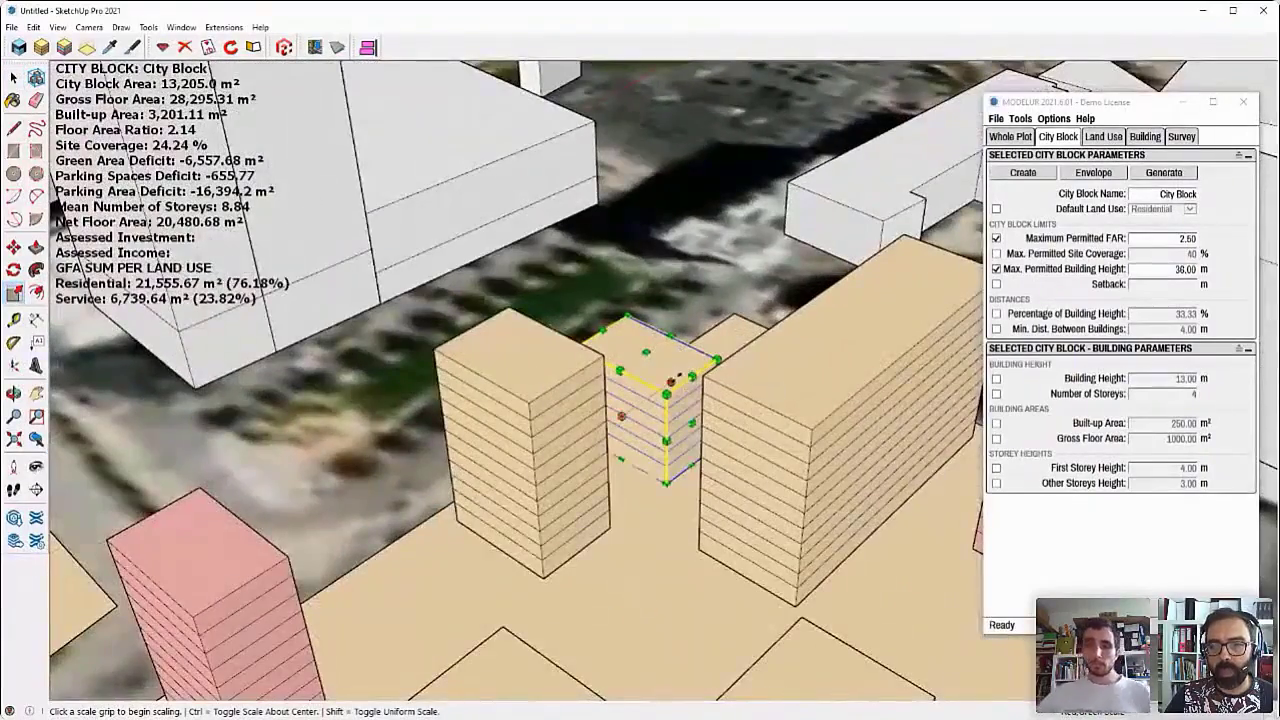
left_click_drag(671, 381, 711, 349)
middle_click_drag(686, 467, 738, 338)
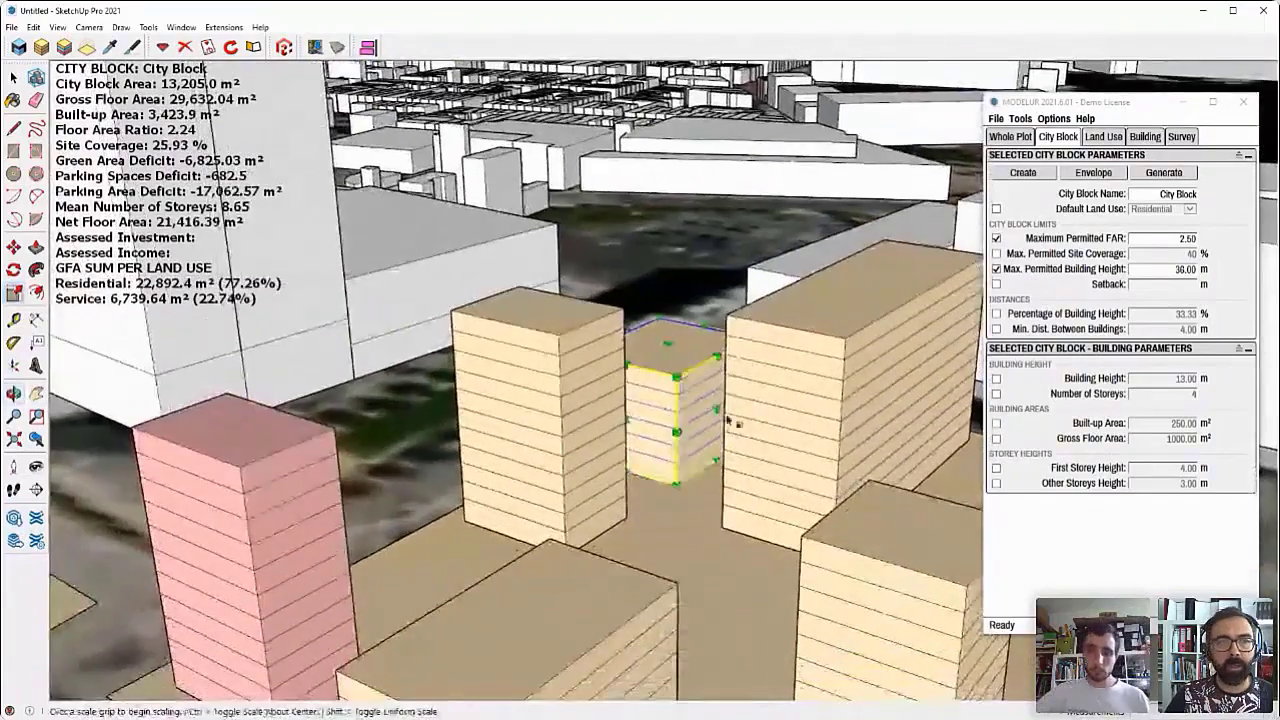
scroll(728, 421, "down", 2)
key("space")
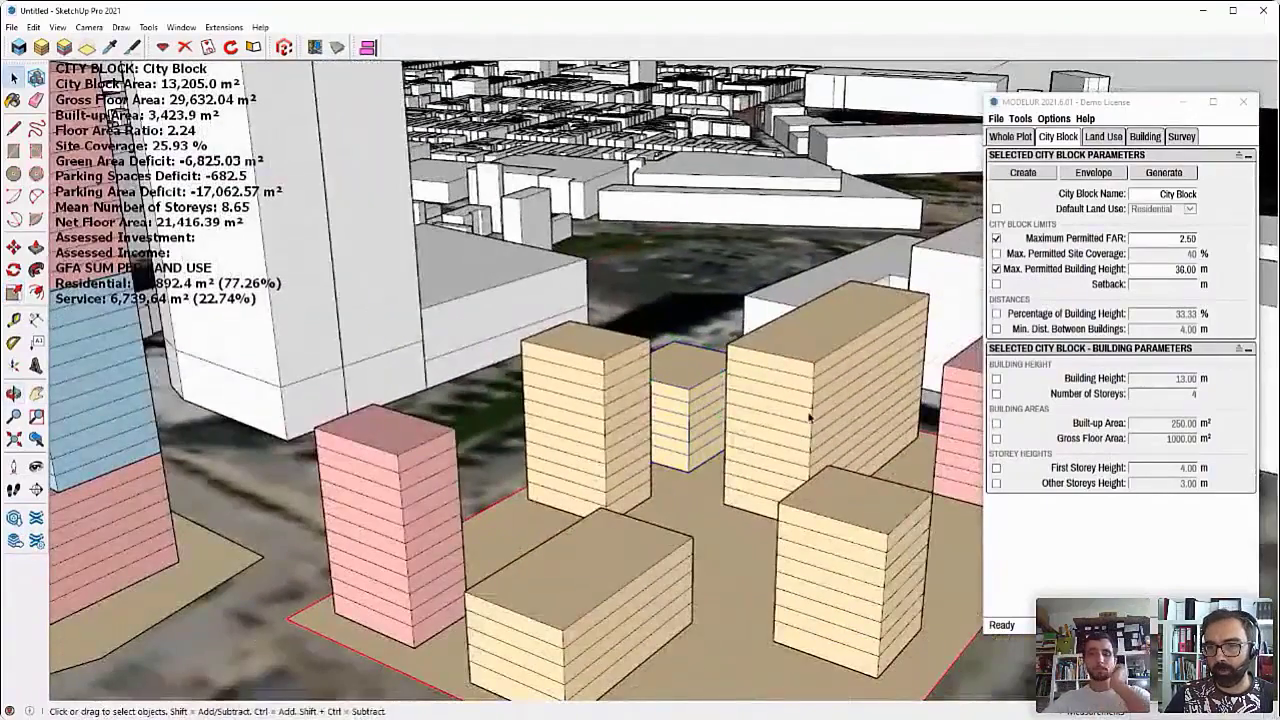
scroll(812, 442, "down", 2)
middle_click_drag(812, 442, 689, 467)
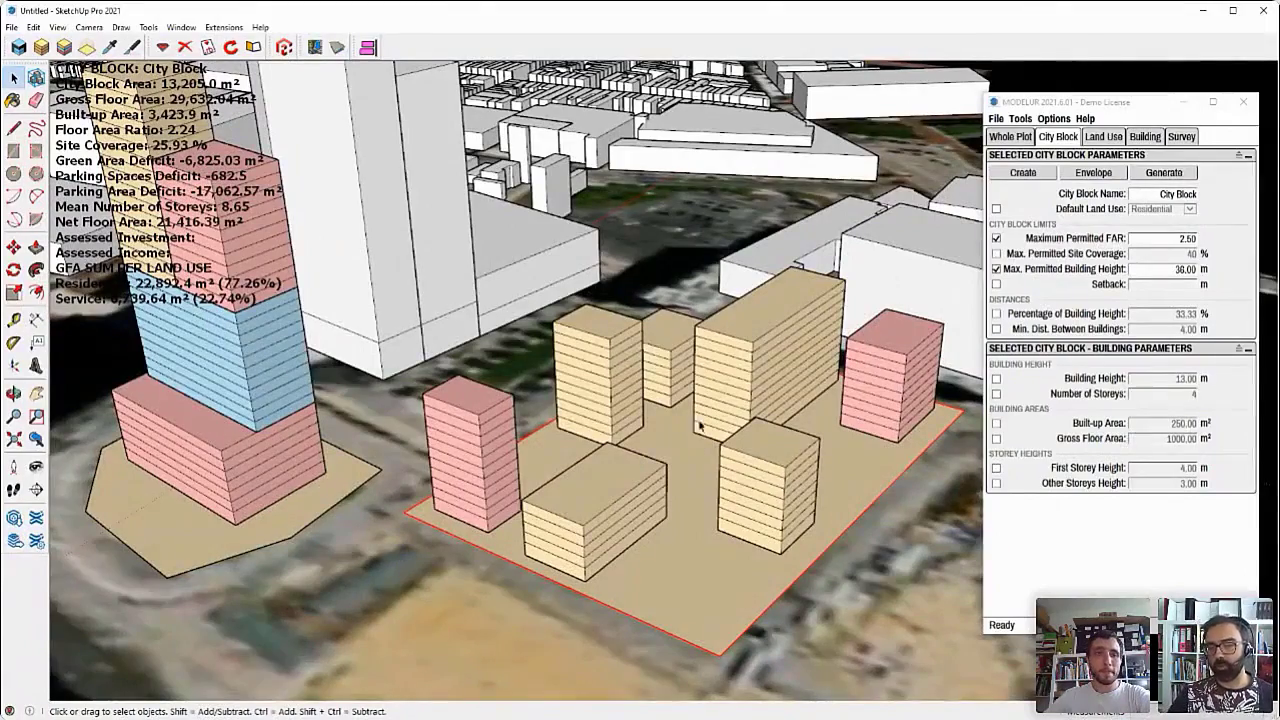
Delete all the generated buildings on the rectangular city block.
scroll(700, 425, "down", 3)
left_click_drag(511, 266, 895, 583)
key("Delete")
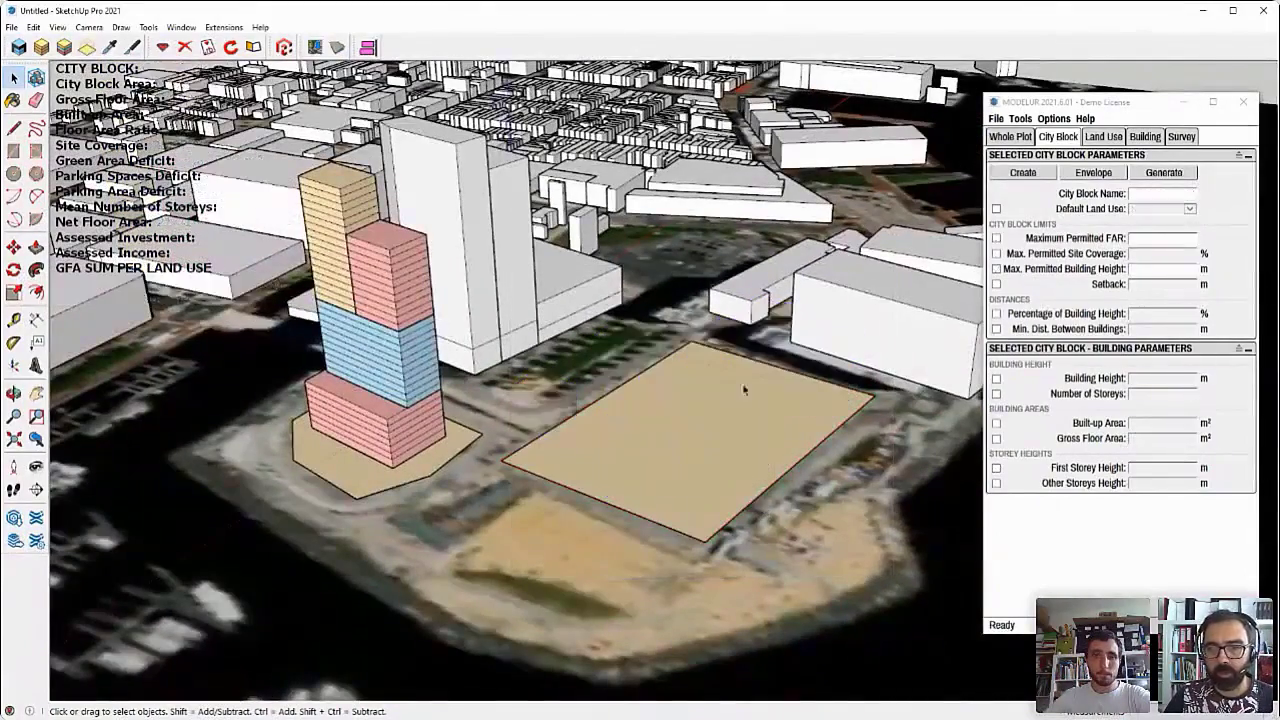
Generate an alternative building layout on the city block, inspect it, and delete its buildings.
key("ctrl+z")
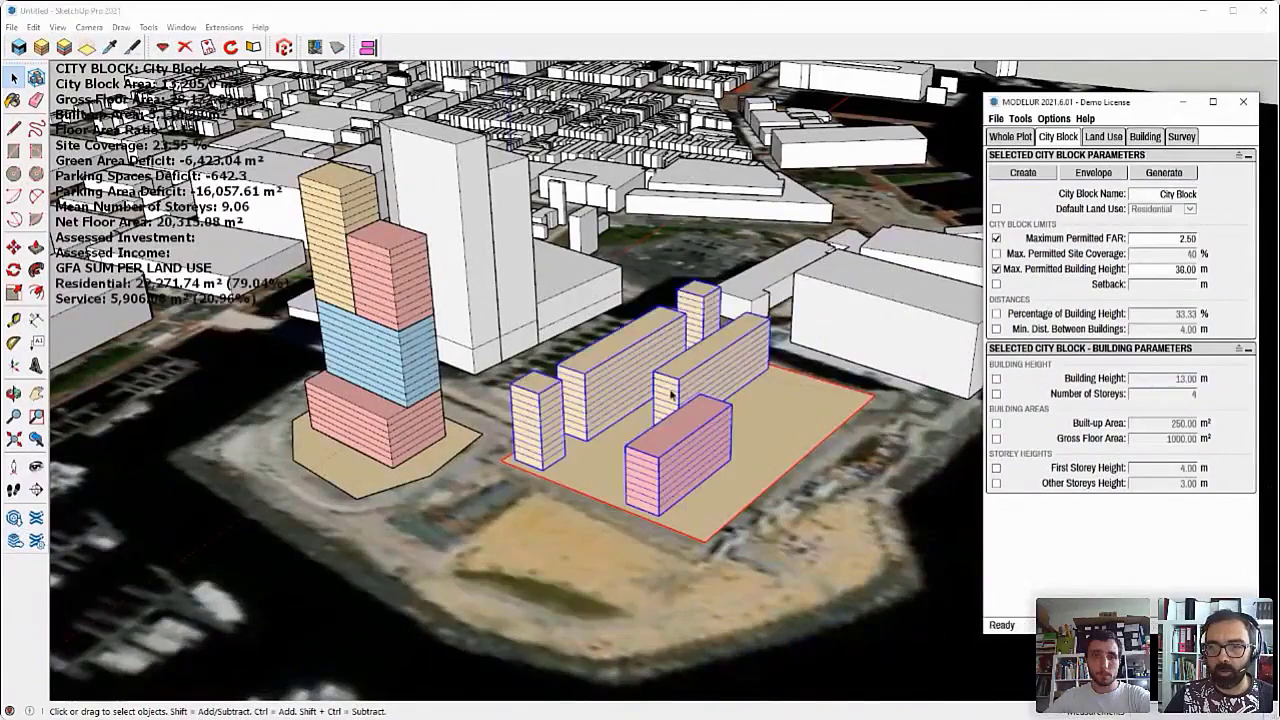
middle_click_drag(709, 423, 722, 448)
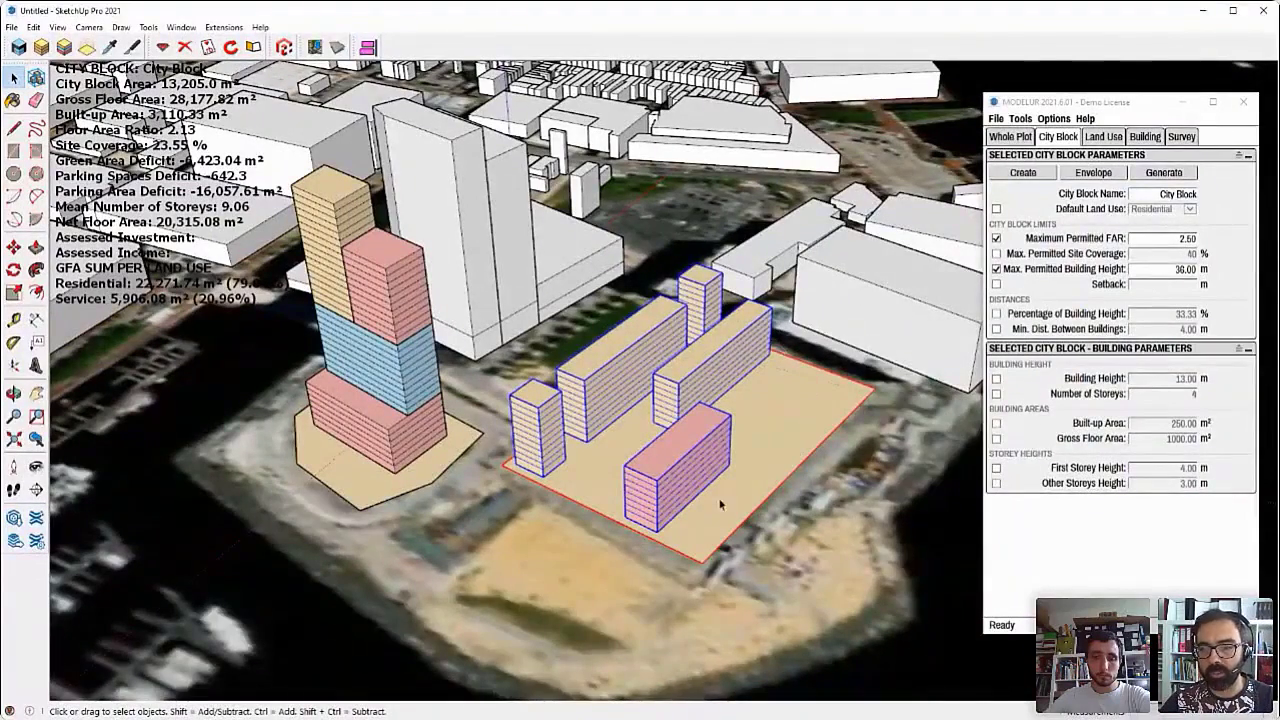
middle_click_drag(729, 403, 785, 443)
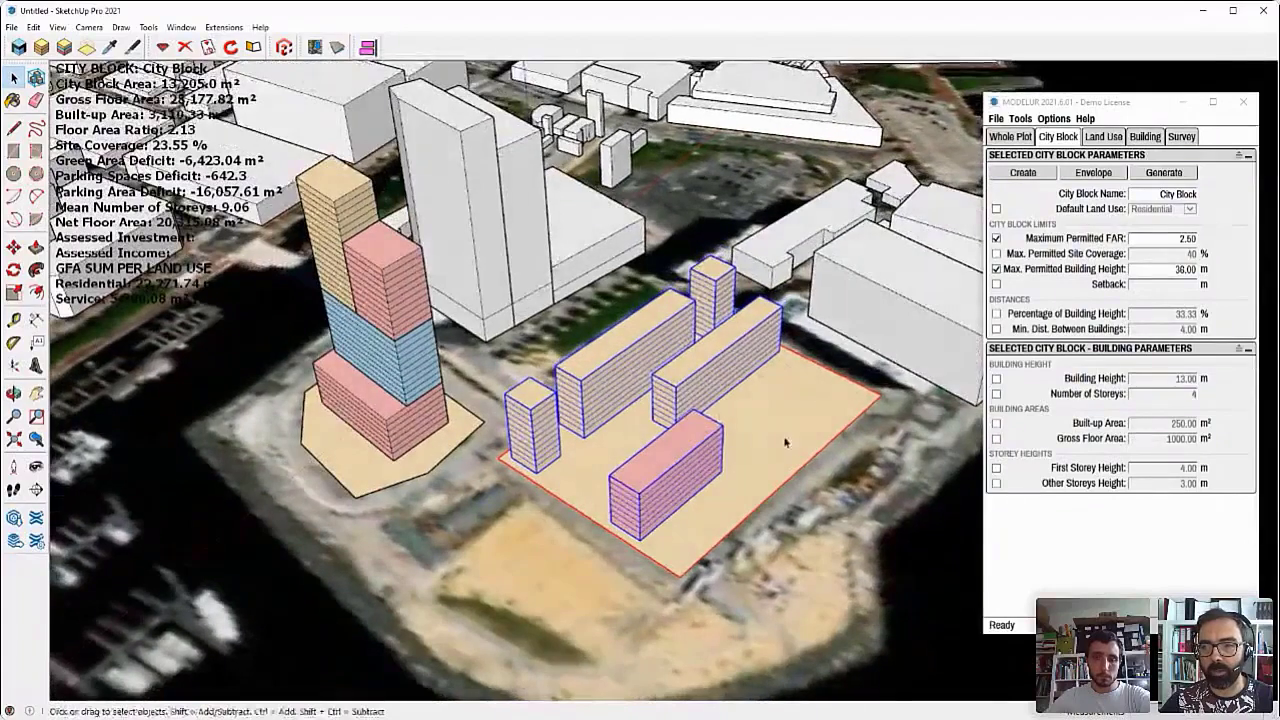
key("Delete")
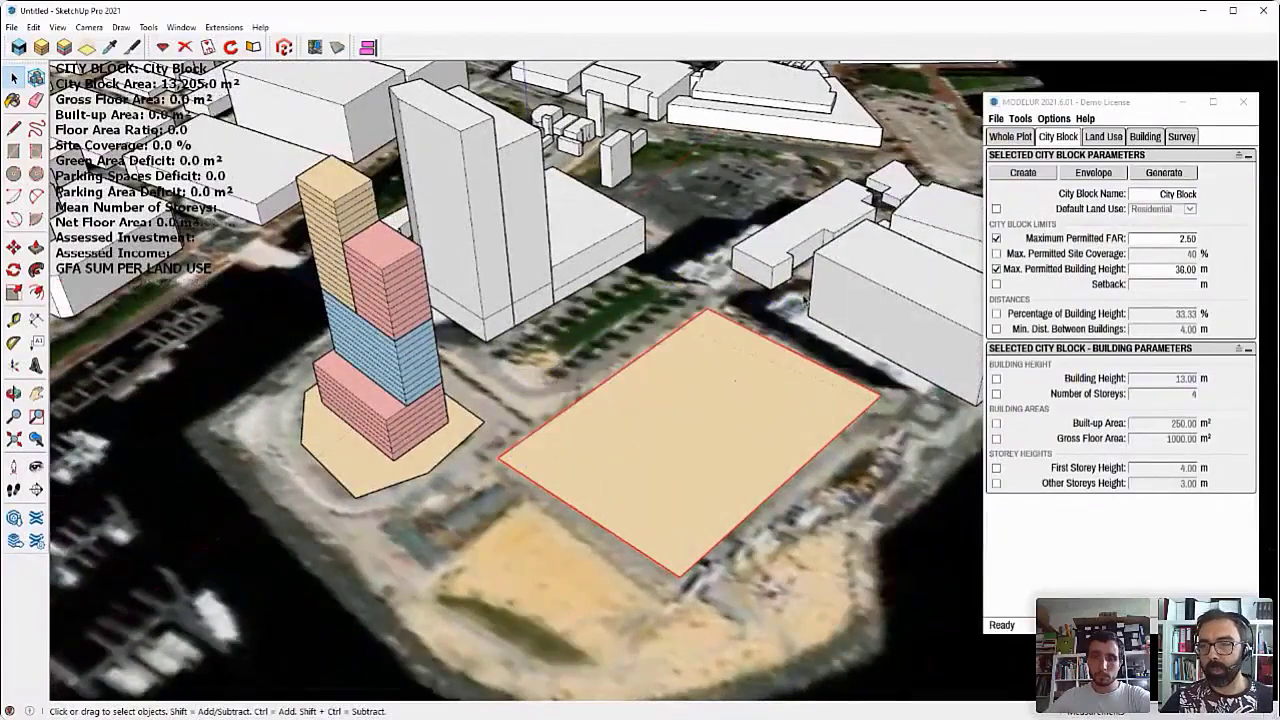
Open the Massing Generator options for the city block and set the Service land use's approximate ratio to 3.
left_click(1020, 119)
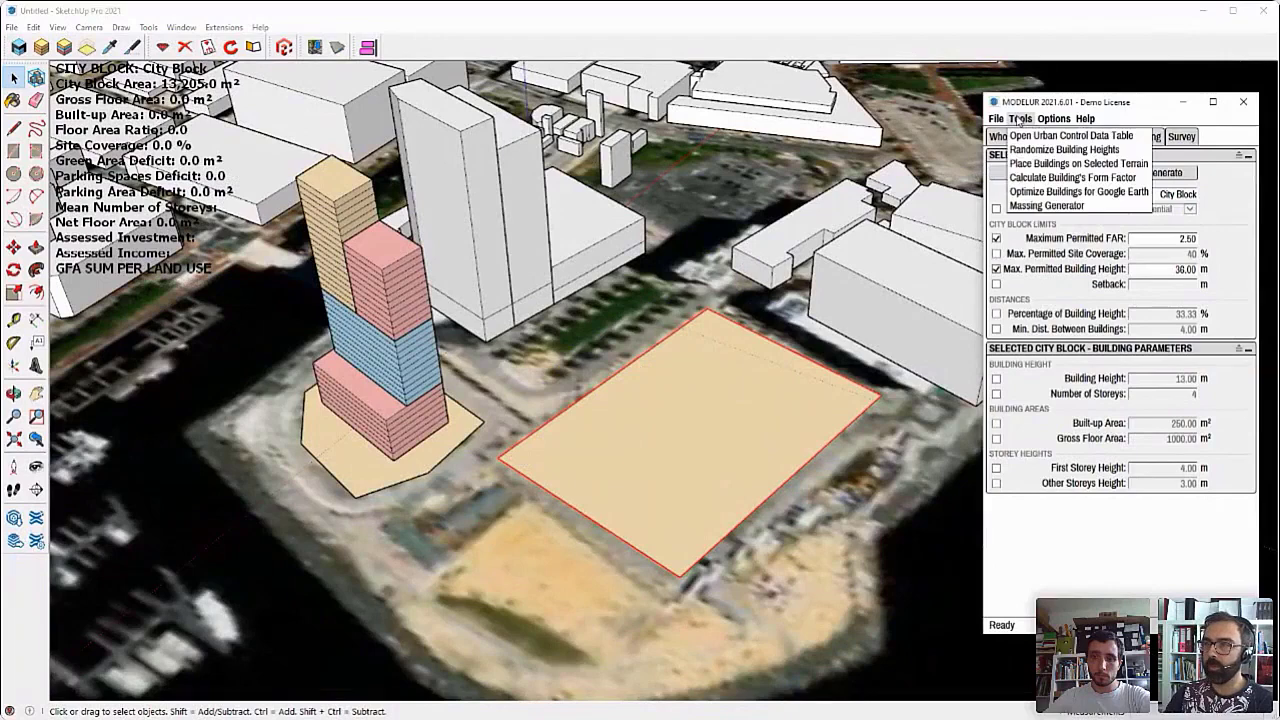
left_click(1046, 206)
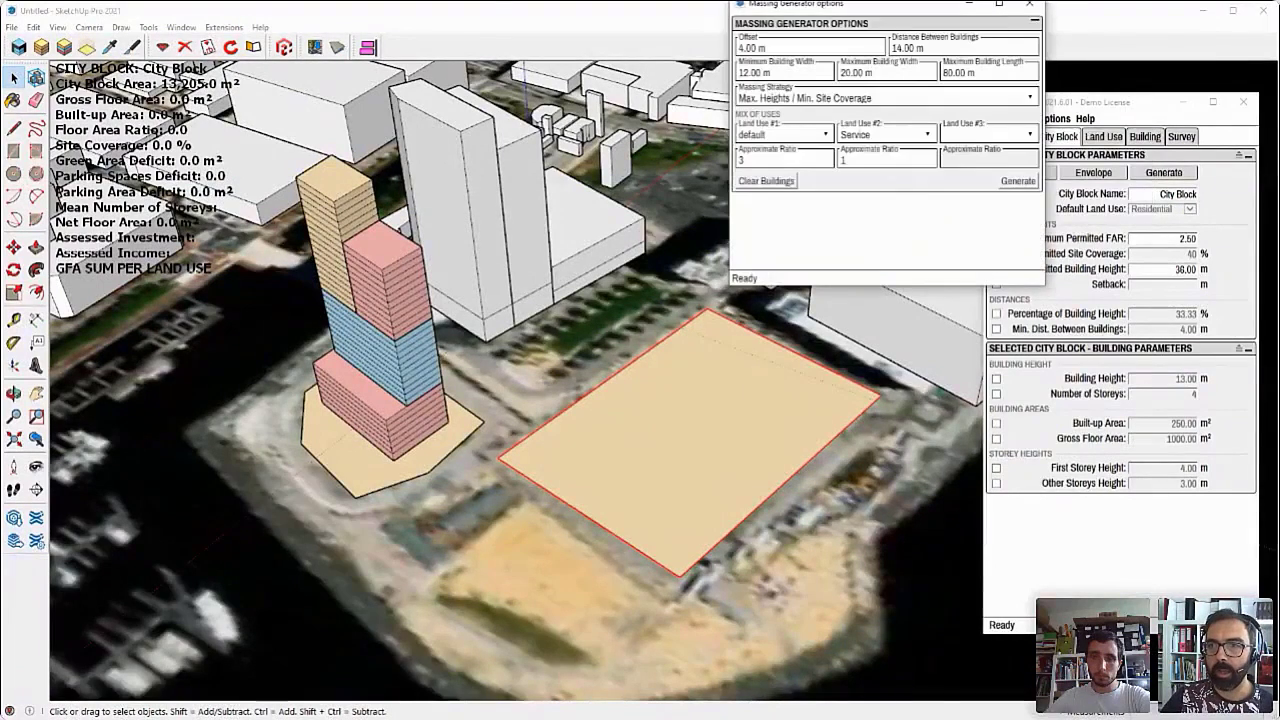
left_click_drag(850, 5, 1045, 129)
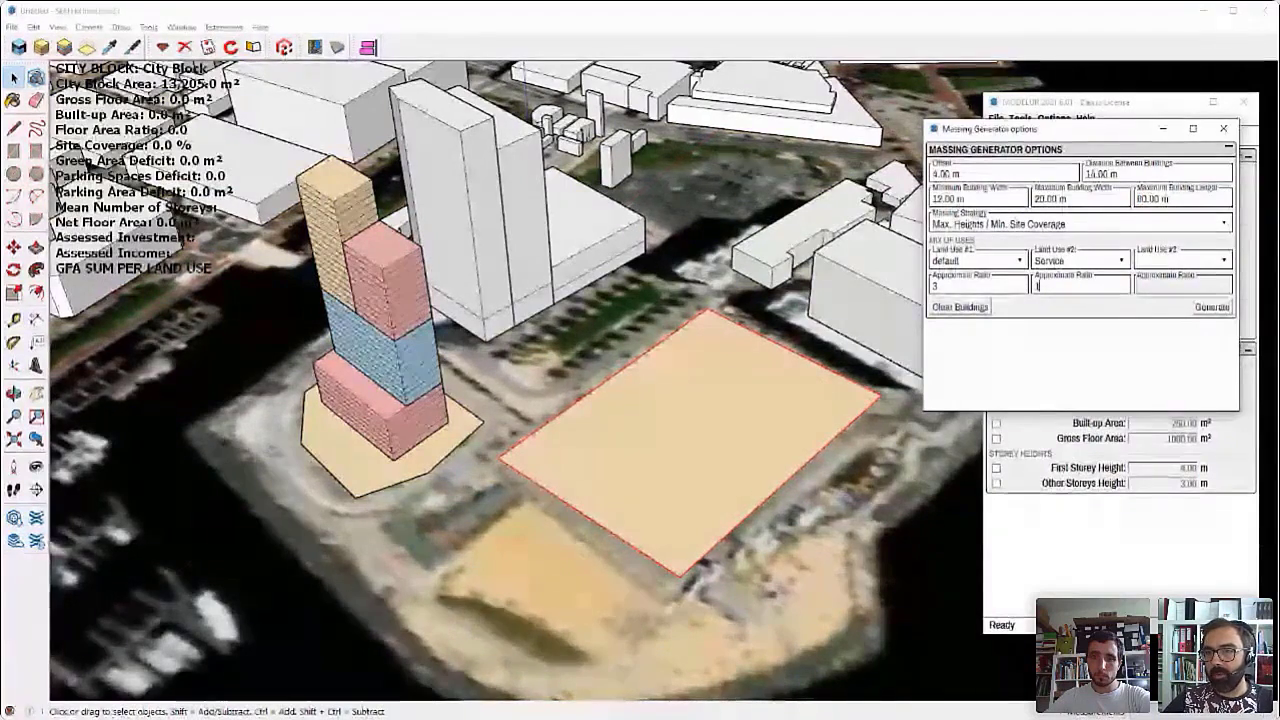
type("3")
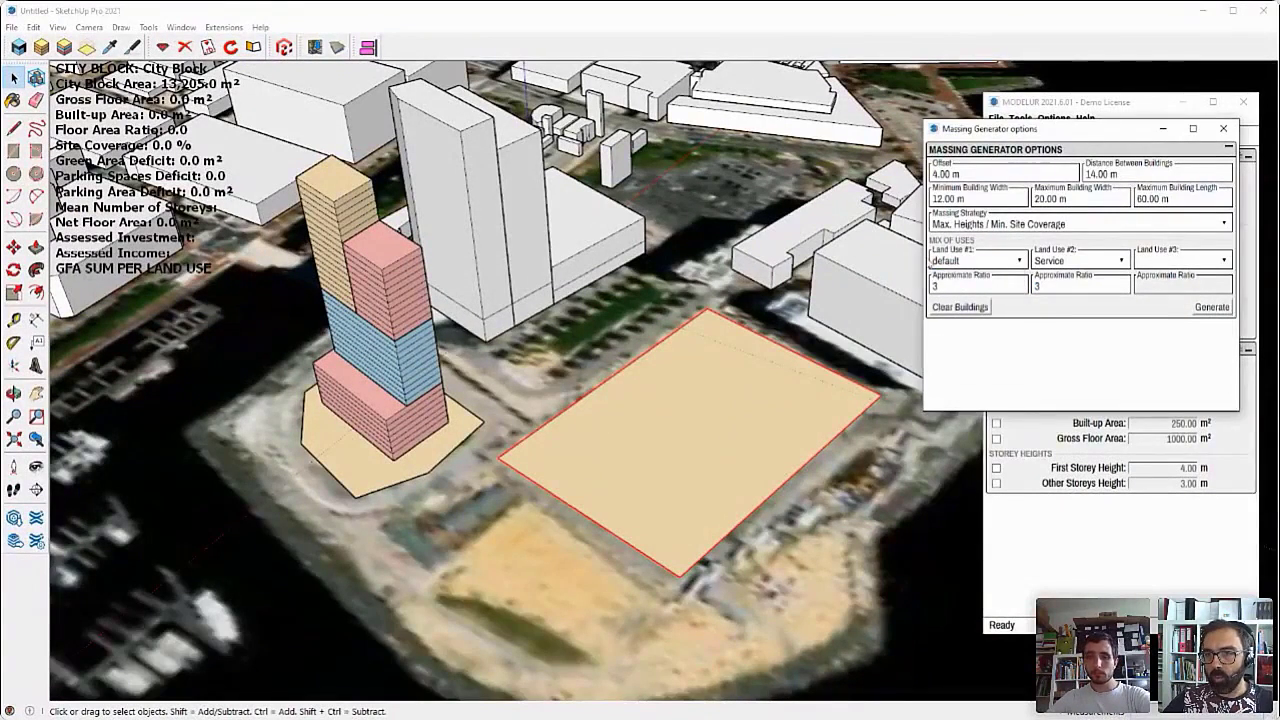
left_click(764, 391)
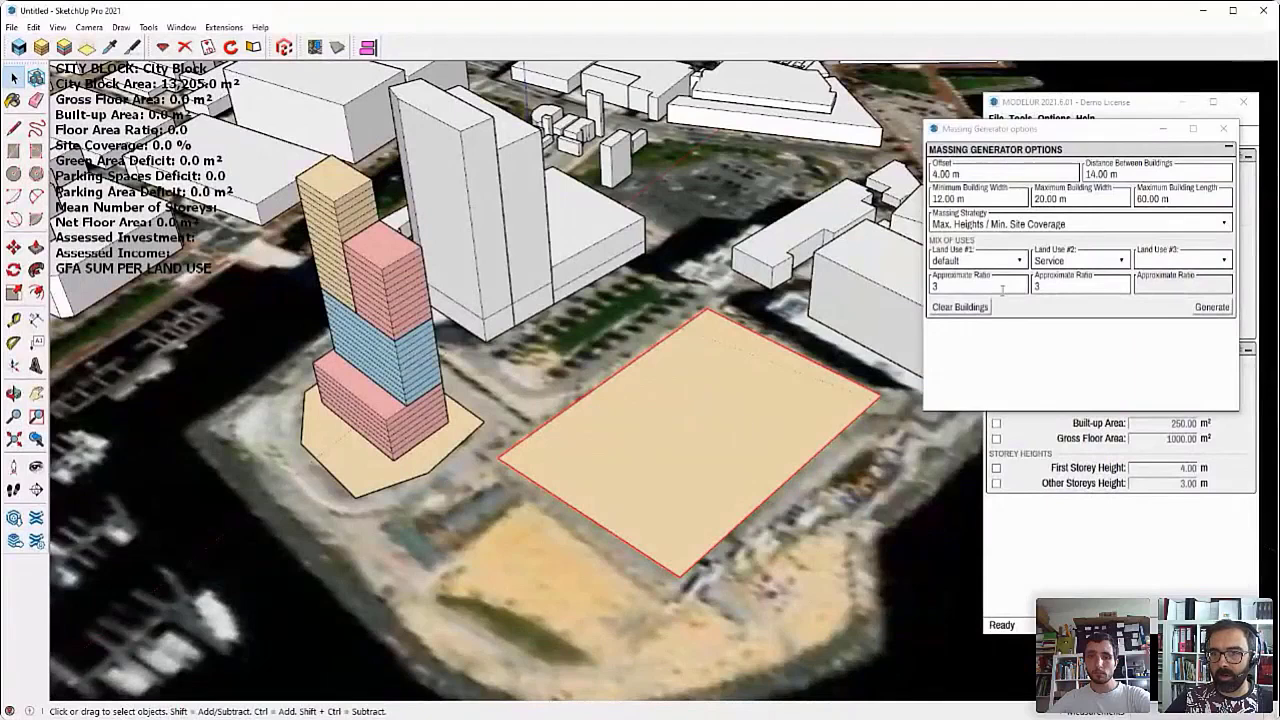
Add Parking as the third land use in the massing mix with an approximate ratio of 2.
left_click(1050, 262)
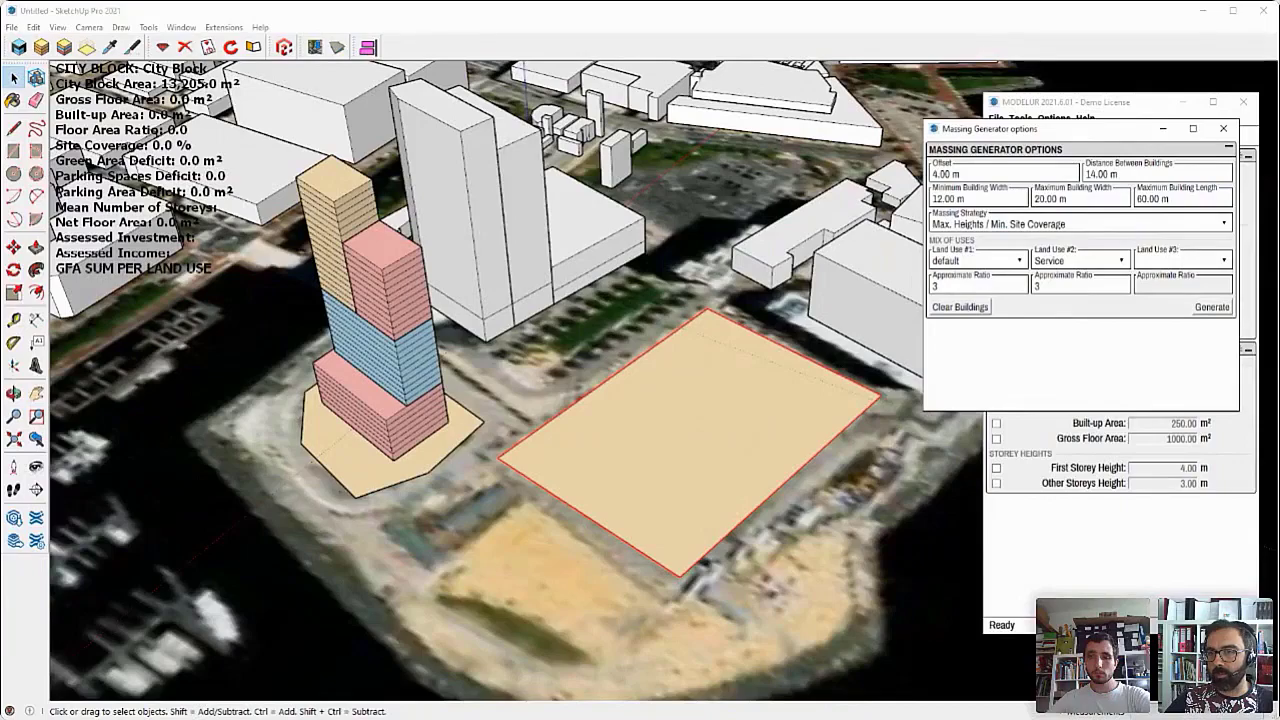
left_click(1171, 349)
double_click(1148, 285)
type("2")
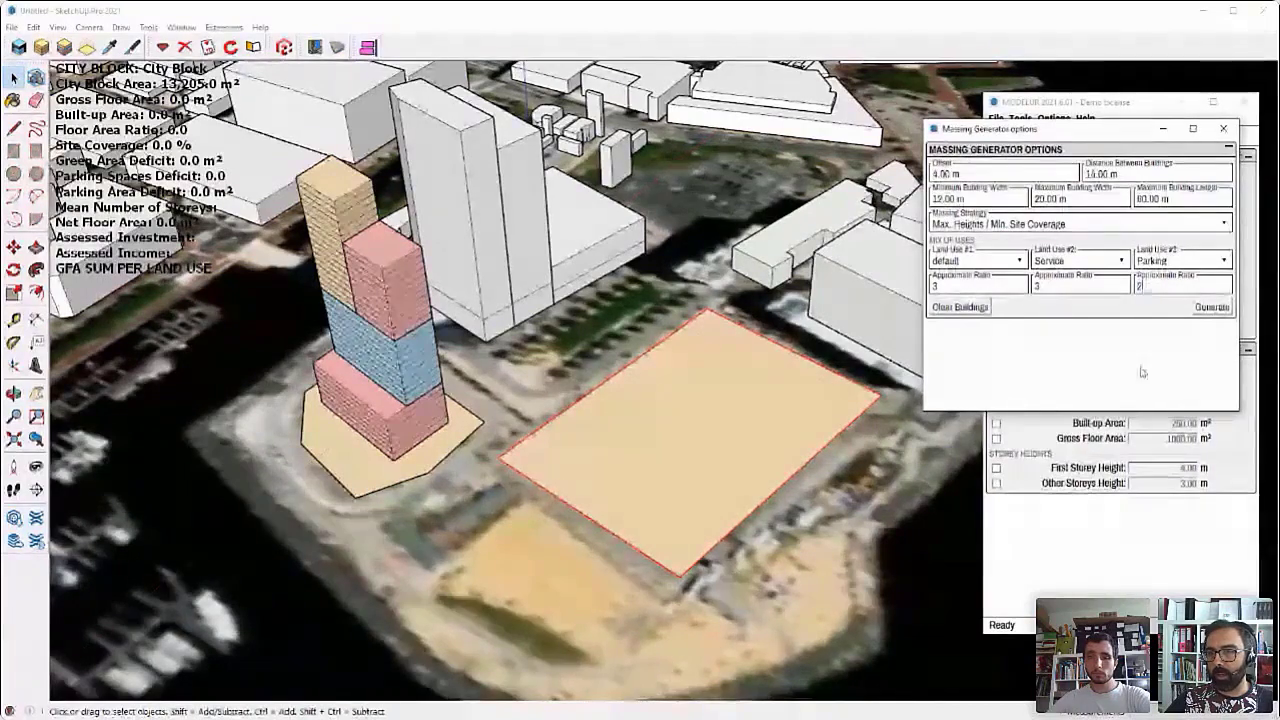
double_click(1068, 286)
left_click_drag(1157, 288, 1118, 286)
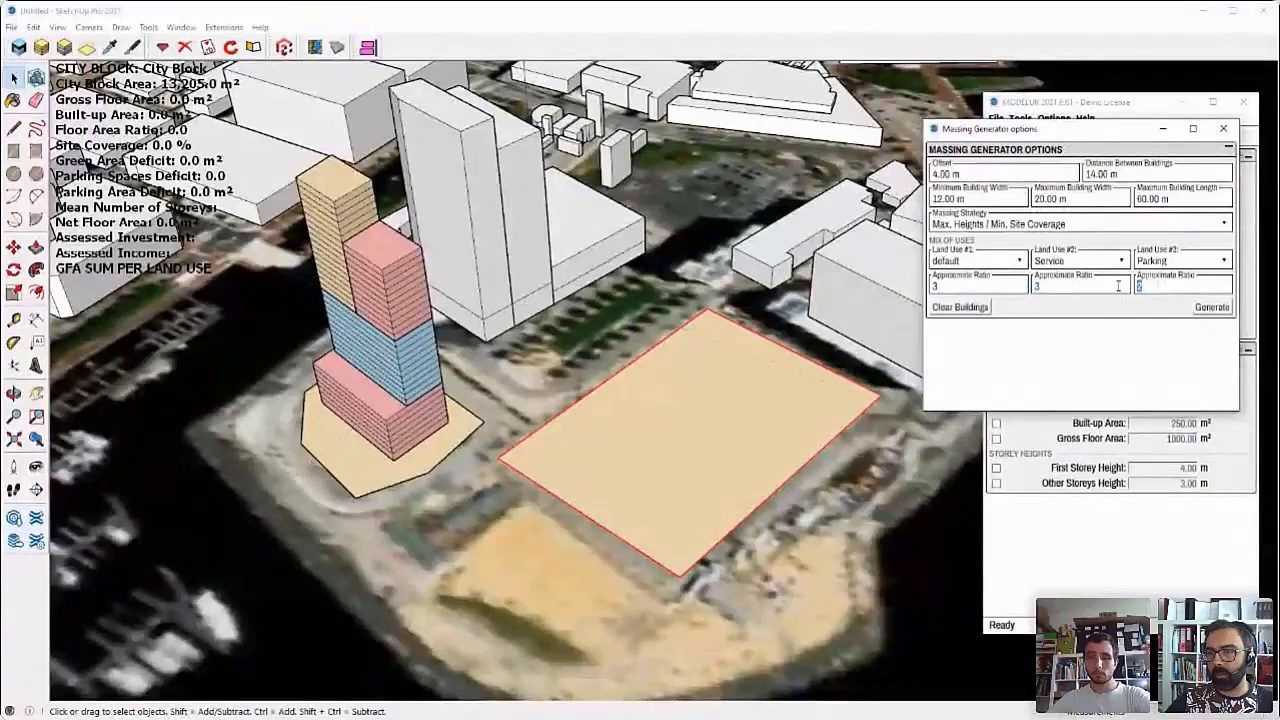
Generate the mixed-use massing on the city block and inspect its buildings and land-use split from a lower angle.
left_click(1203, 313)
middle_click_drag(694, 466, 798, 318)
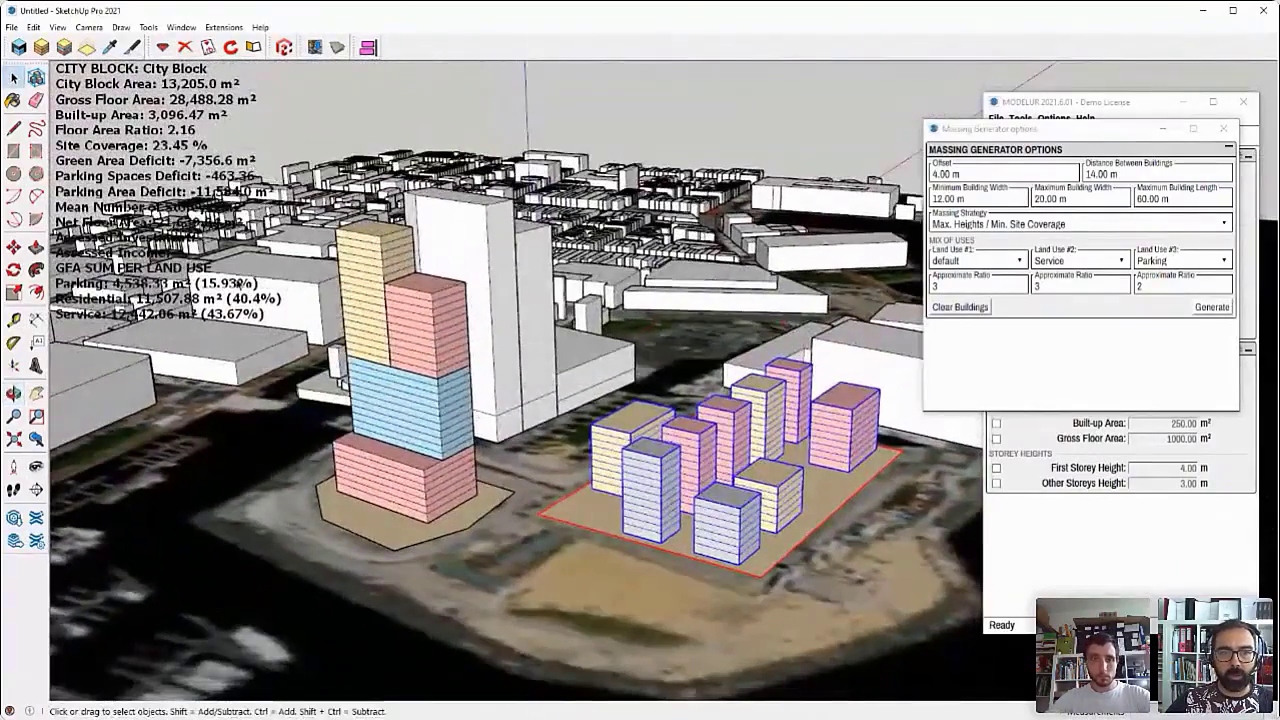
middle_click_drag(390, 290, 426, 256)
scroll(394, 321, "down", 2)
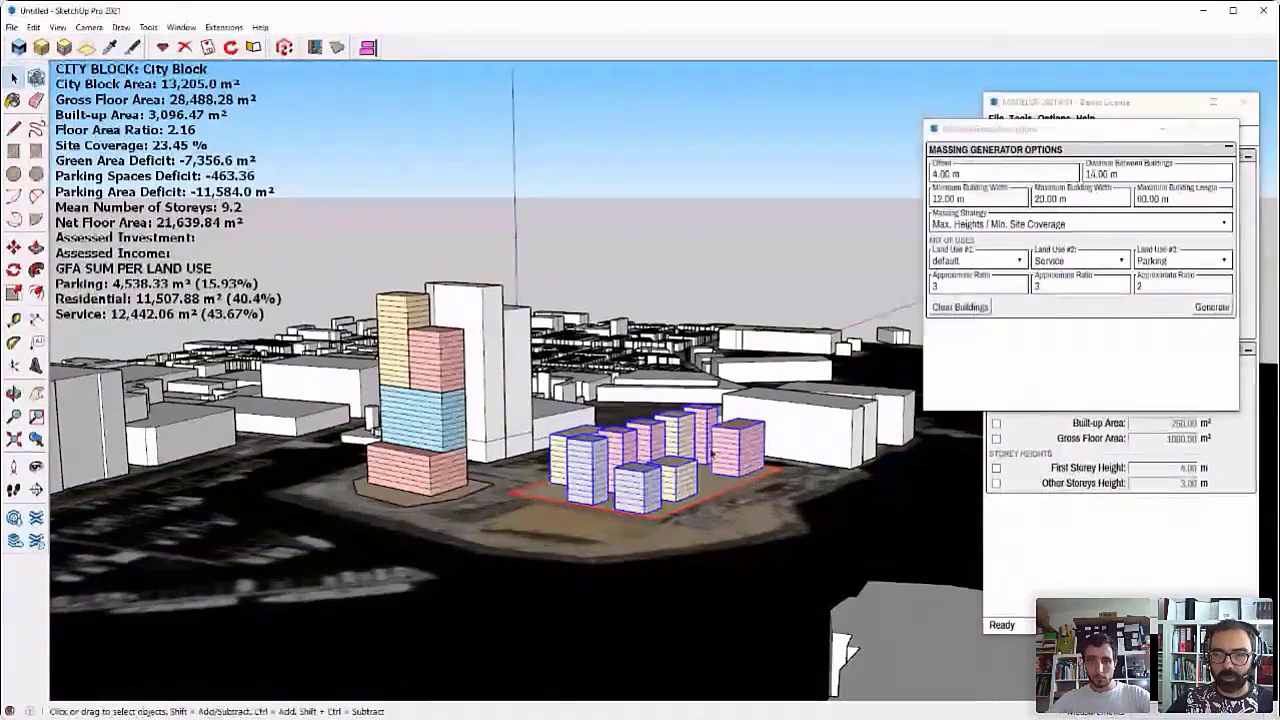
Move the middle pink service tower and the neighbouring tall residential tower together towards the block edge facing the white high-rise.
middle_click_drag(680, 482, 728, 490)
key("m")
left_click(729, 487)
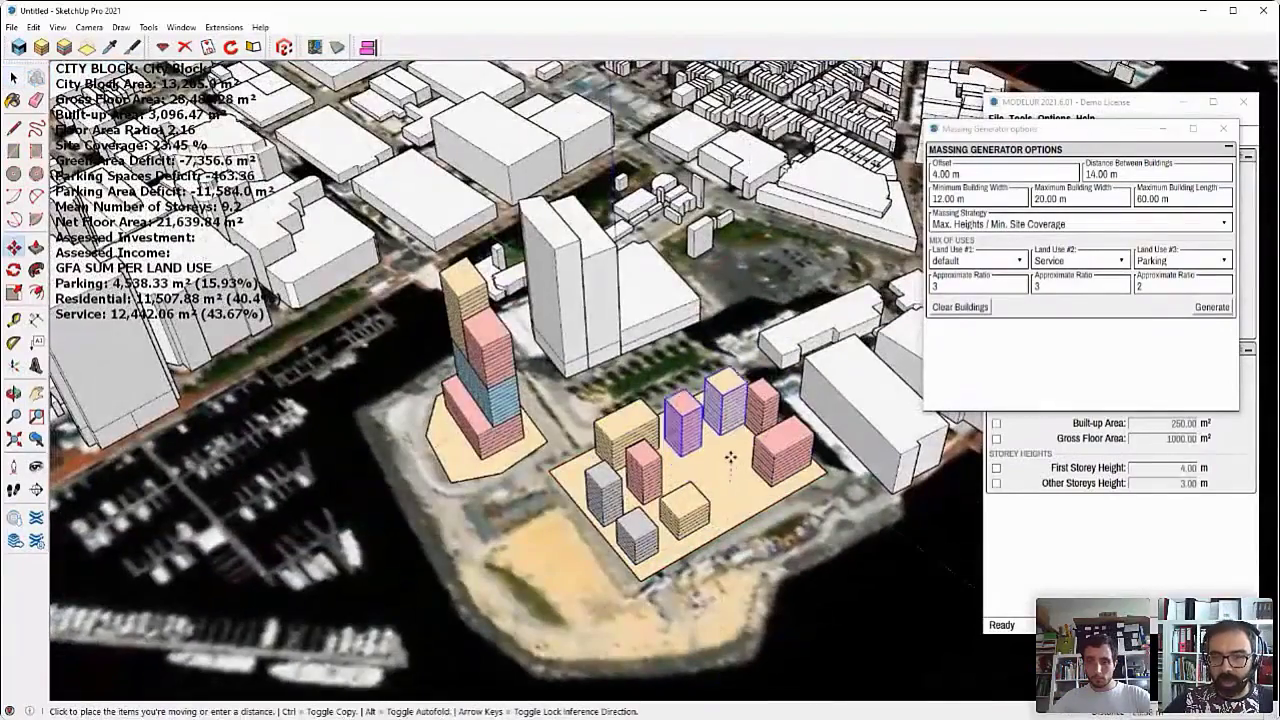
left_click(720, 445)
Move the pink service tower behind the grey parking buildings across the block, next to the wide service building.
middle_click_drag(720, 445, 669, 405)
key("space")
scroll(706, 447, "up", 2)
left_click(508, 460)
key("m")
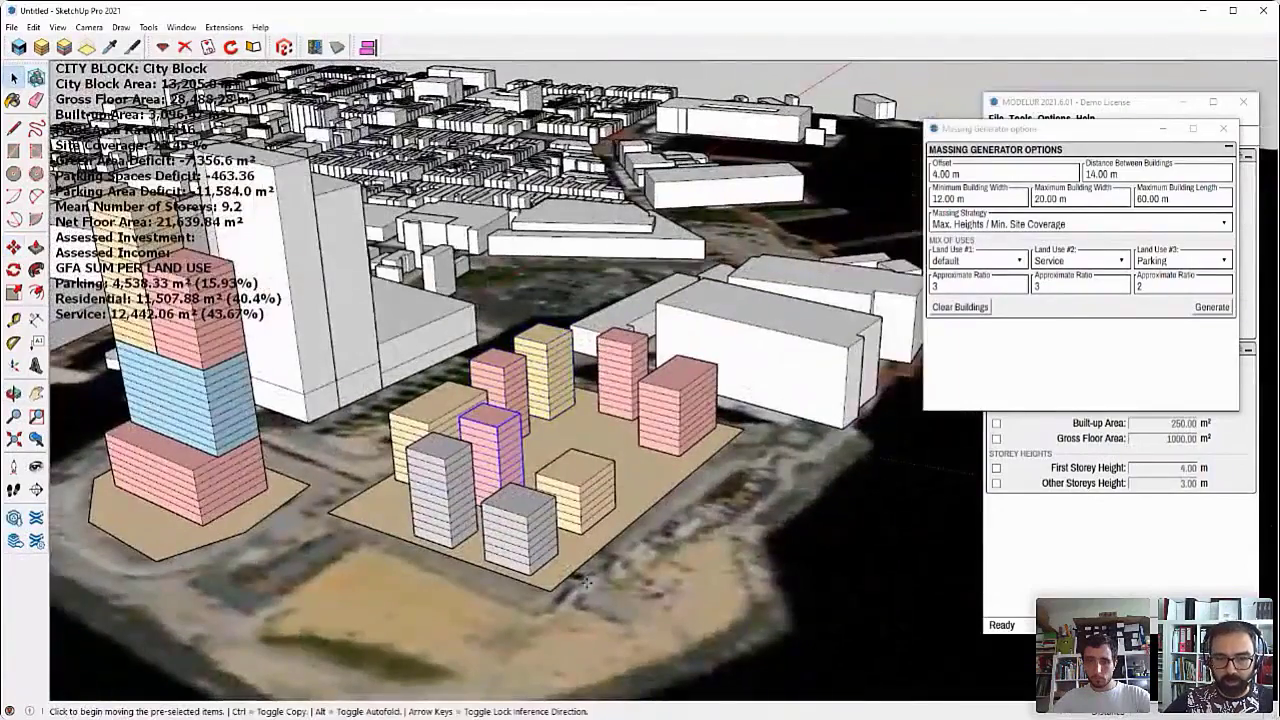
left_click(610, 510)
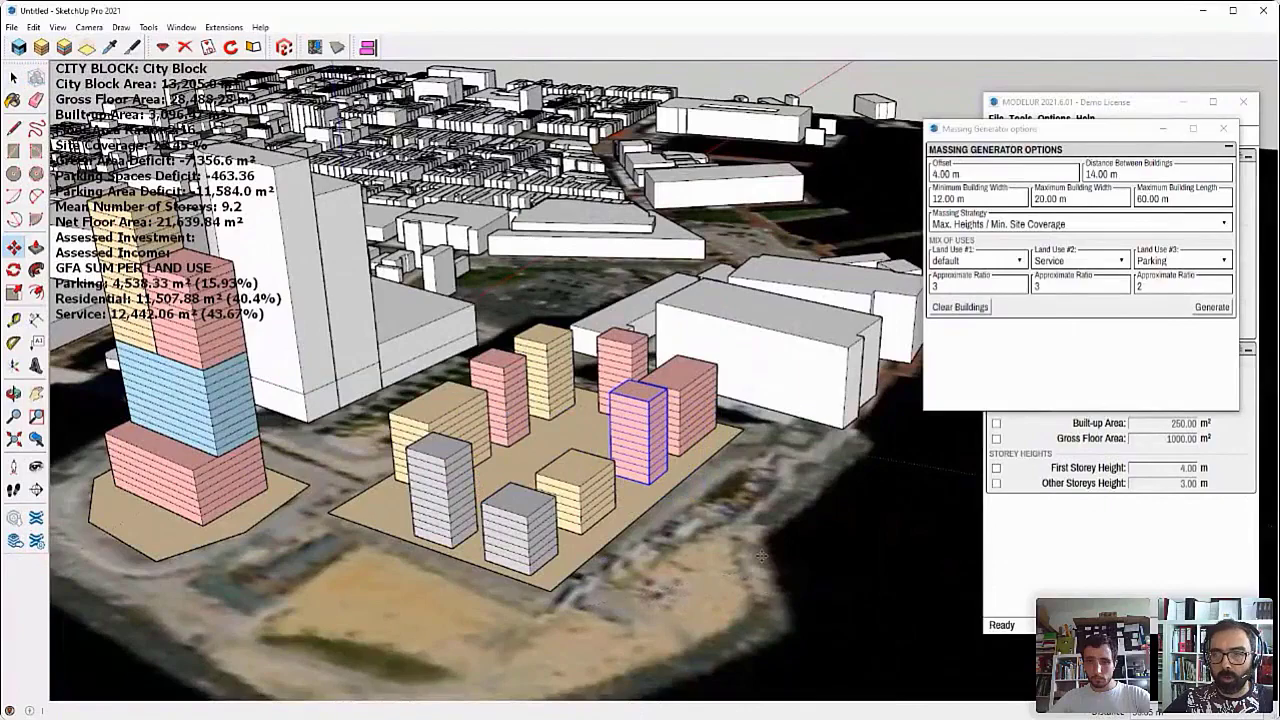
key("space")
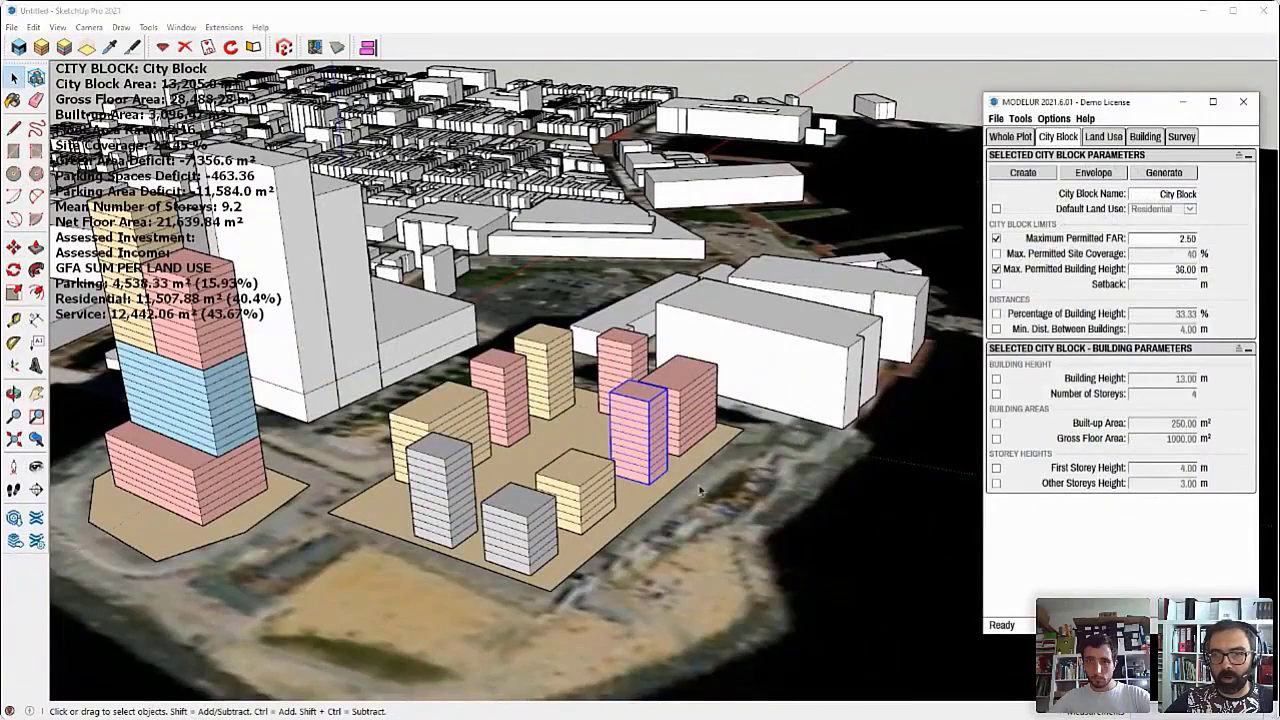
Set the city block's maximum permitted building height to 30 m.
middle_click_drag(700, 490, 727, 460)
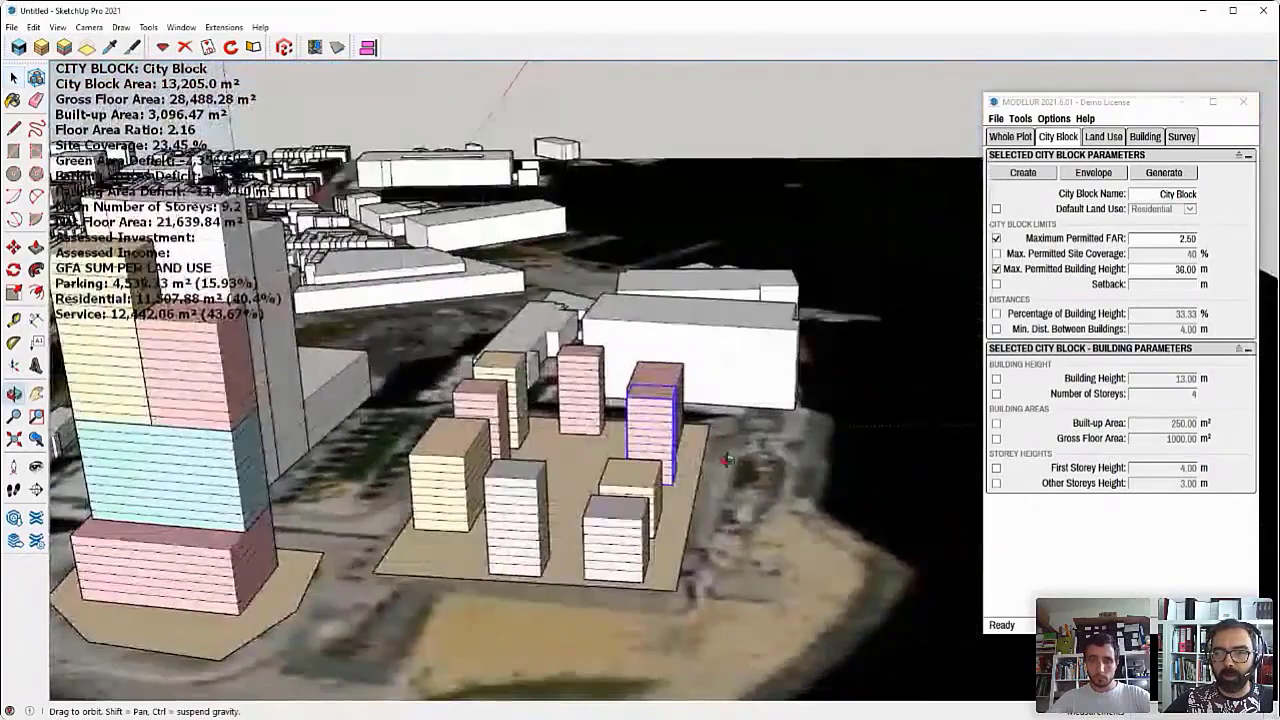
middle_click_drag(504, 523, 452, 462)
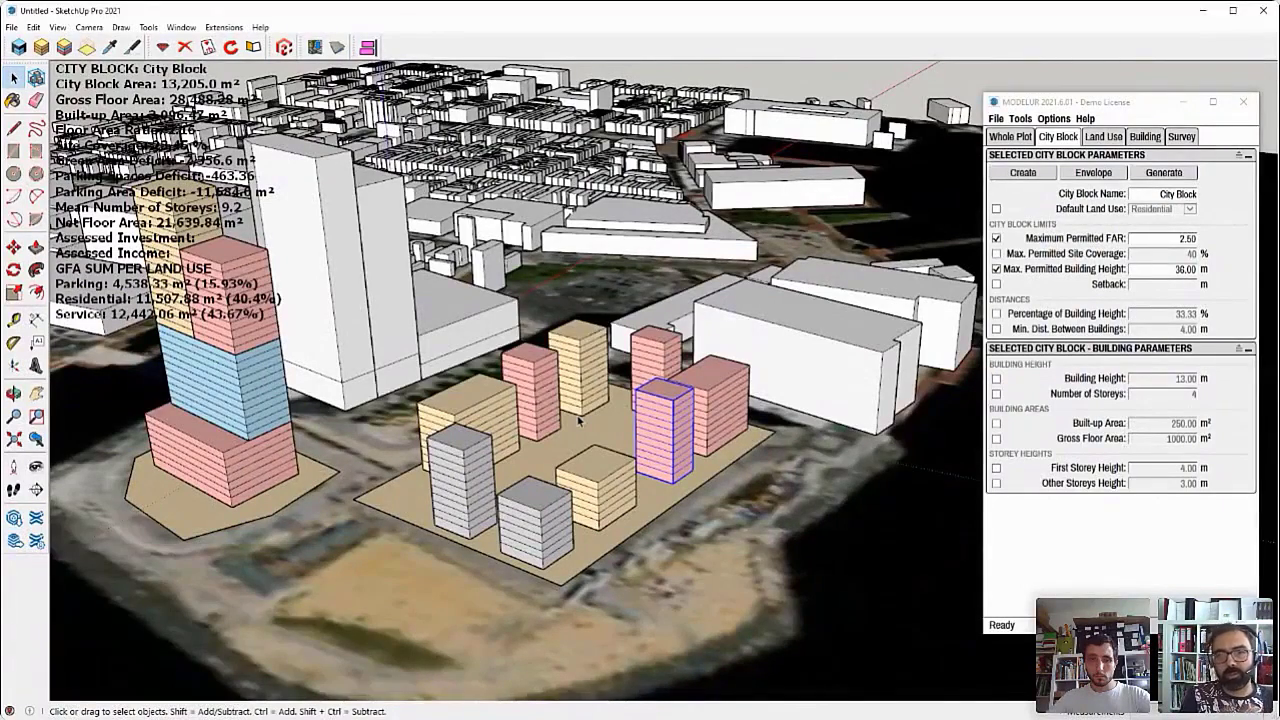
type("30")
key("Return")
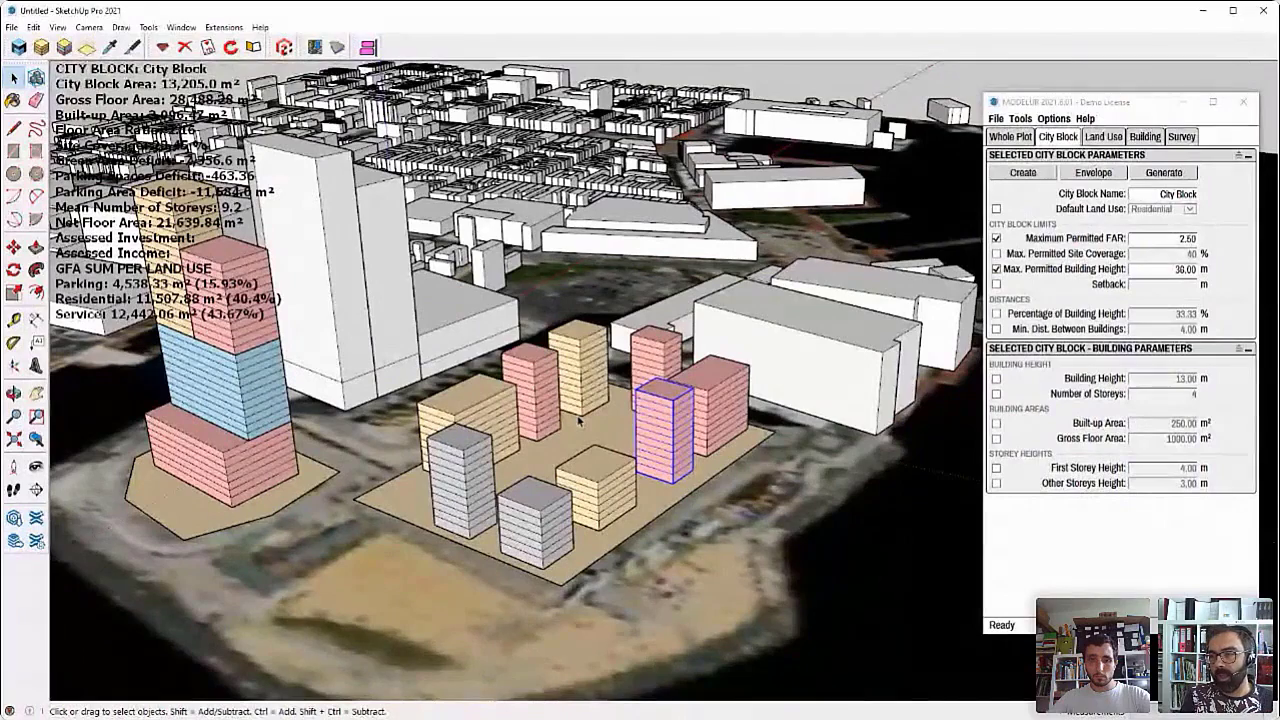